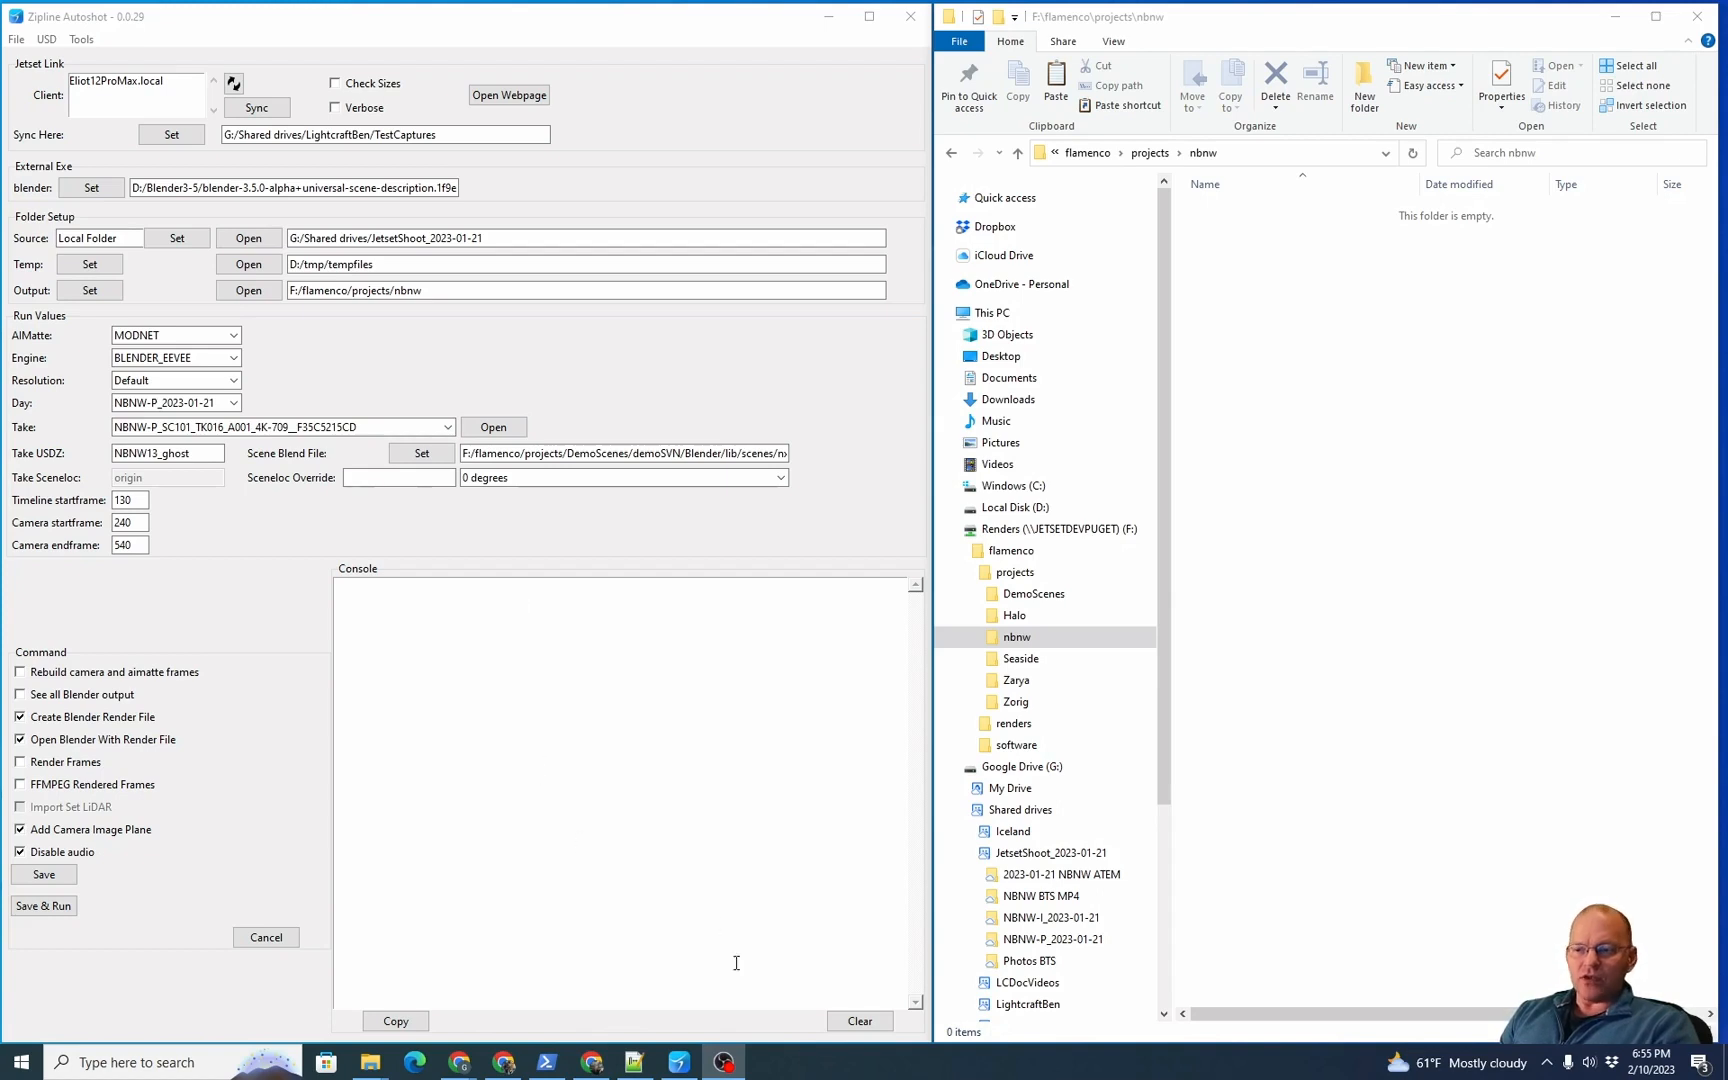
Clear the console and set blender.exe from the 3.5.0 alpha universal-scene-description build as the external Blender executable
{"action": "left_click", "coordinate": [880, 1024]}
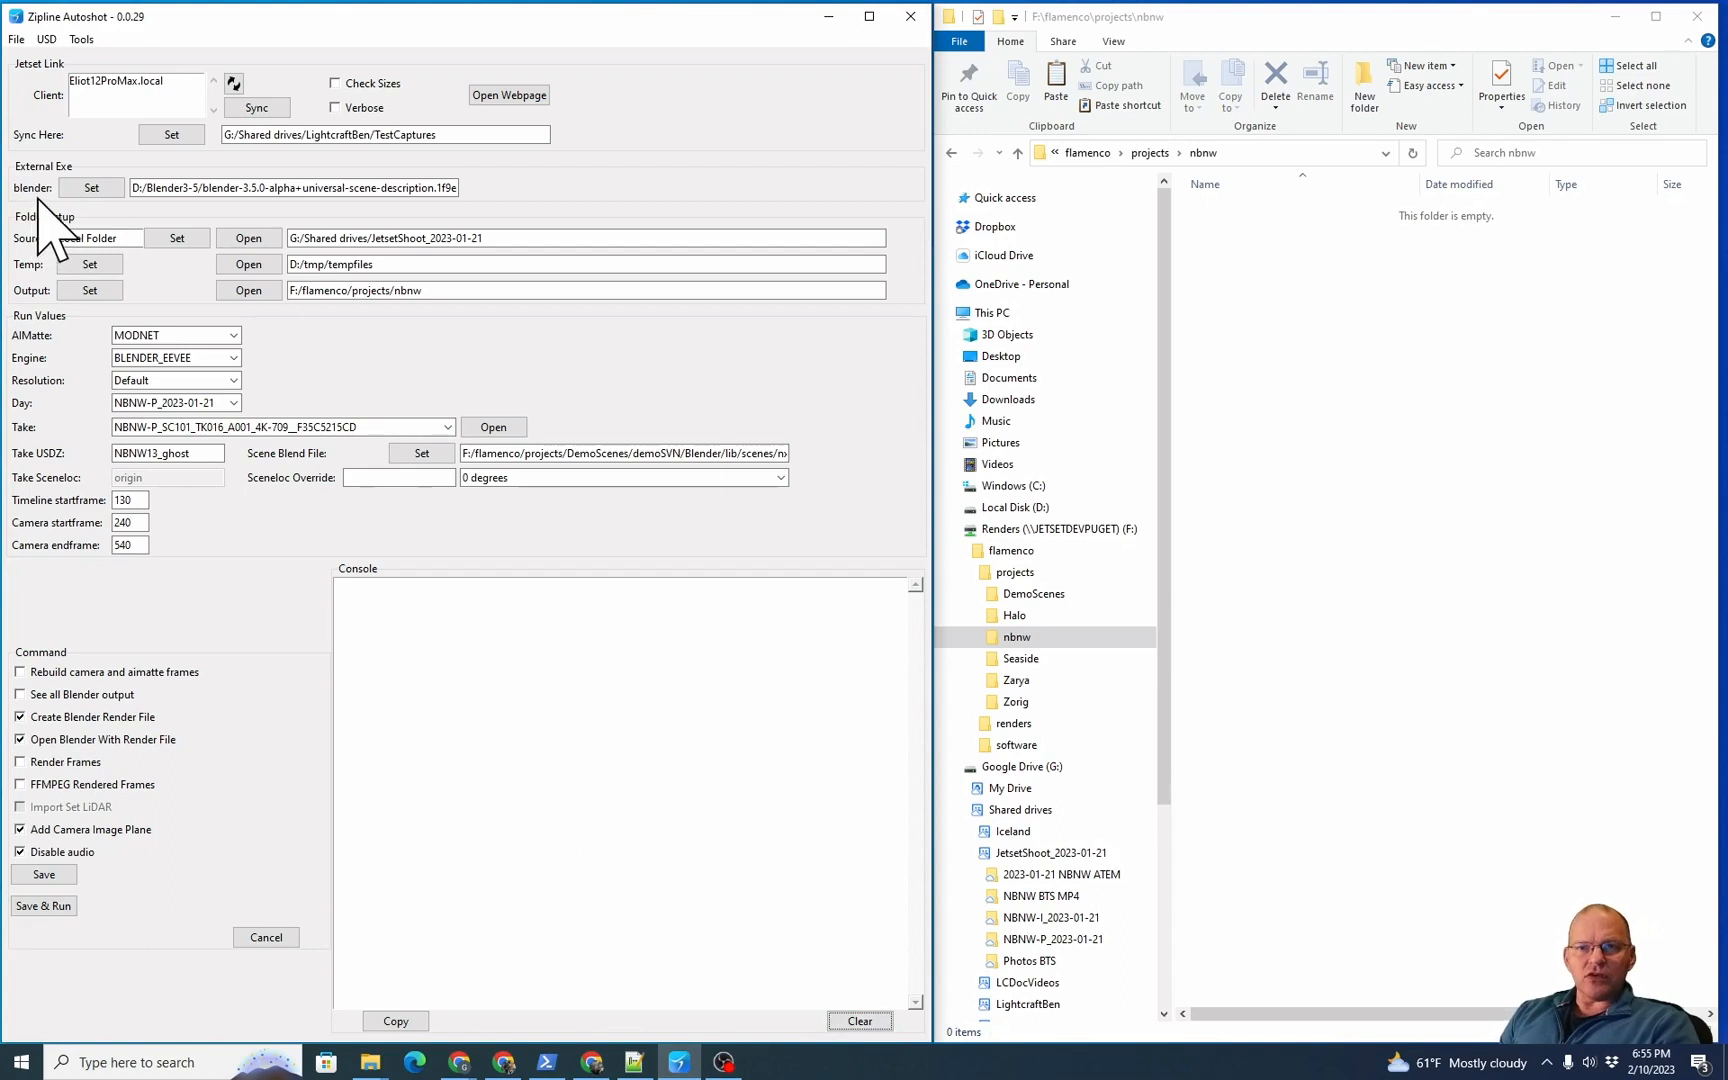
{"action": "left_click", "coordinate": [100, 190]}
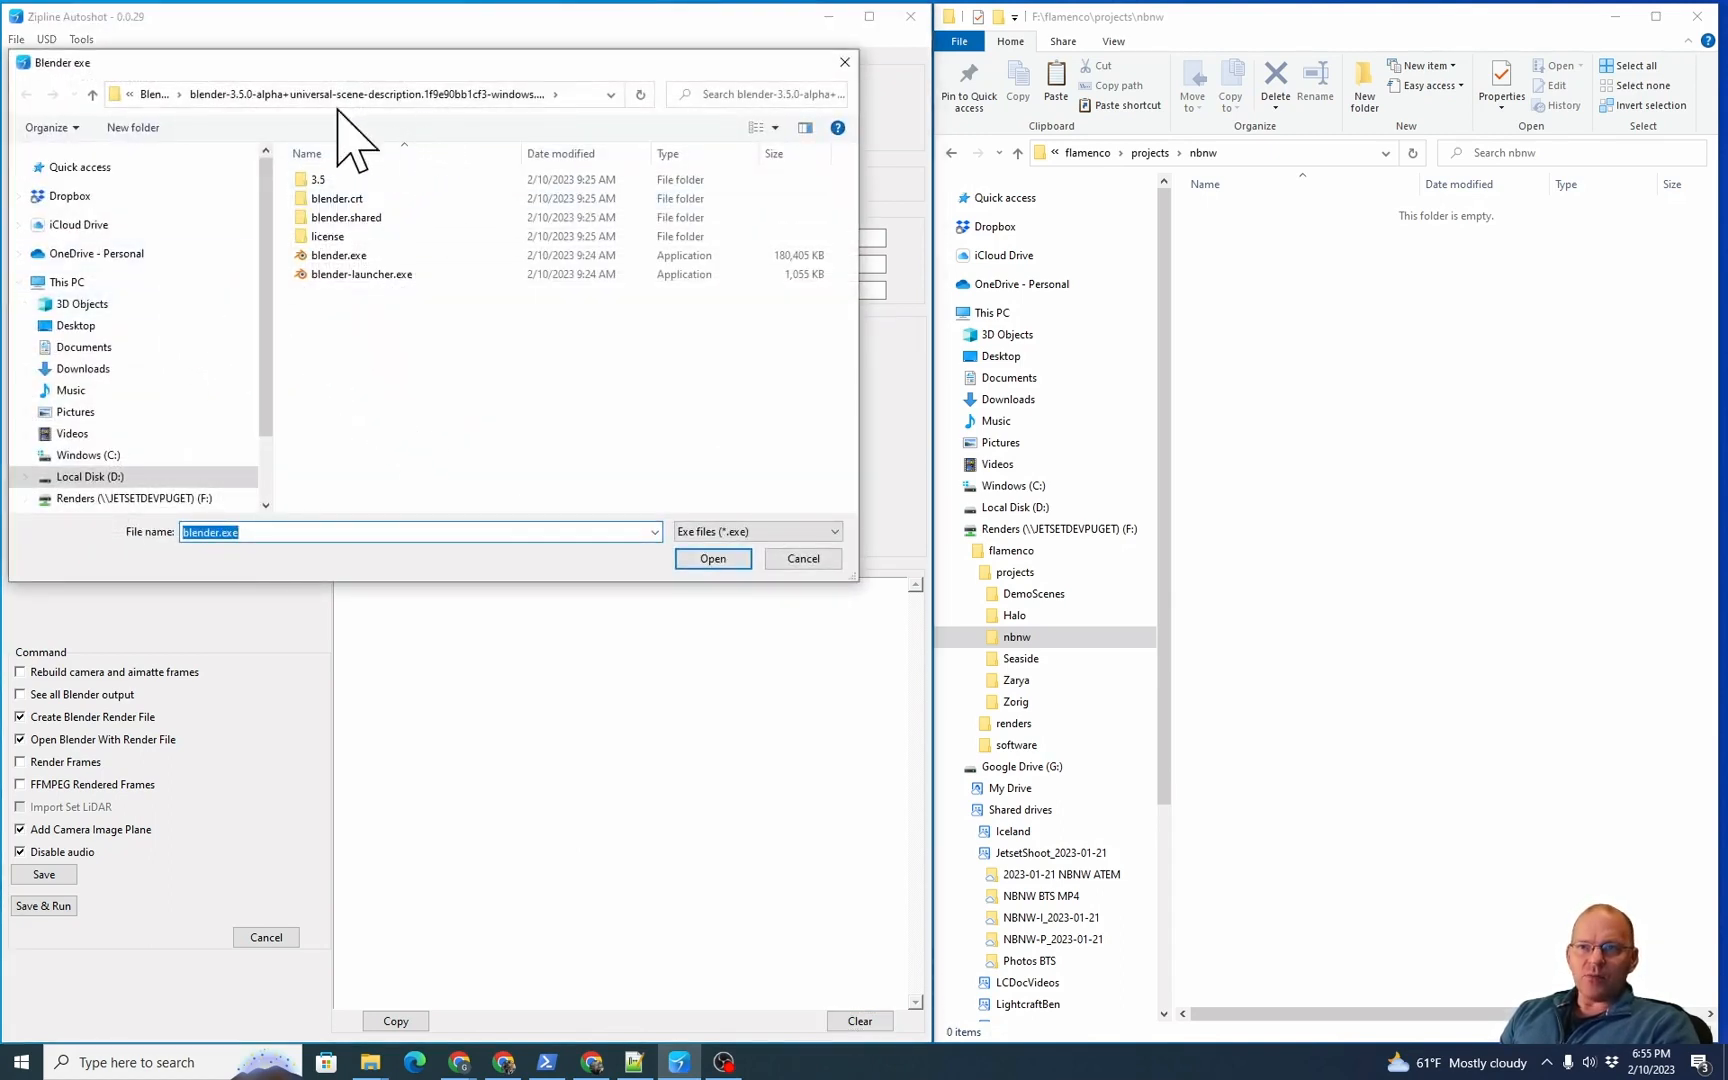
{"action": "left_click", "coordinate": [352, 257]}
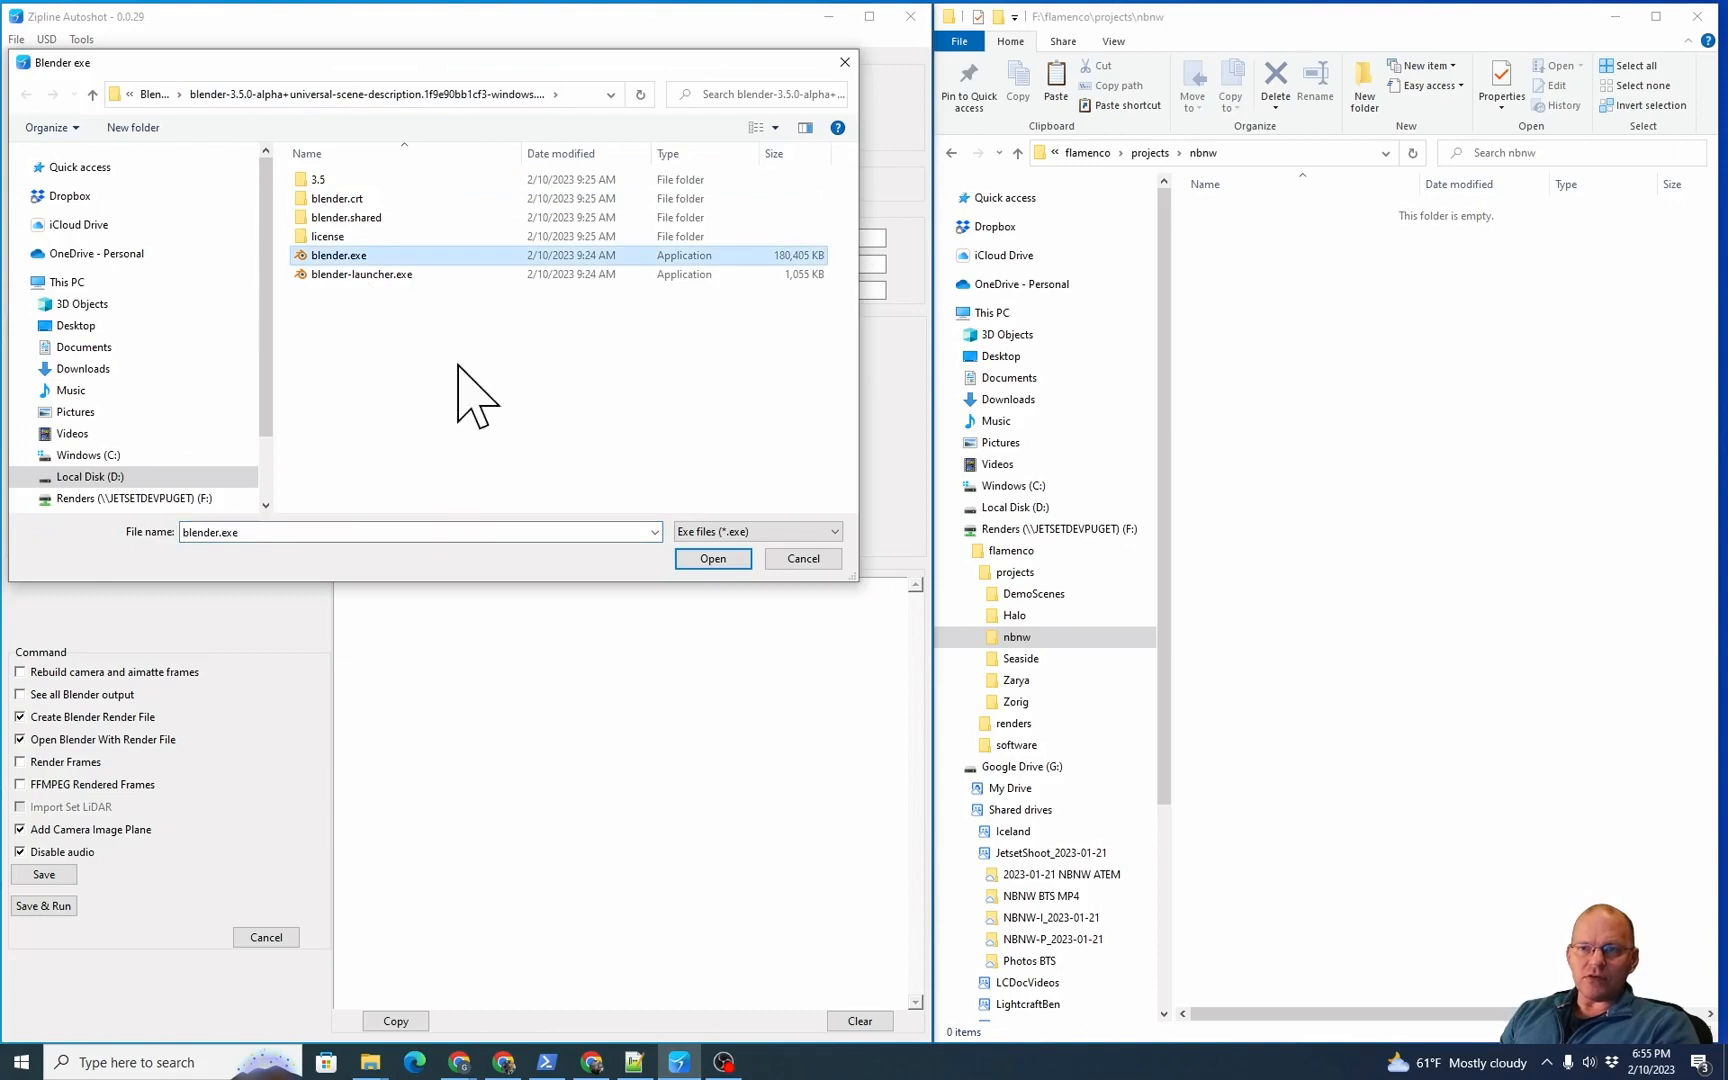
{"action": "left_click", "coordinate": [710, 559]}
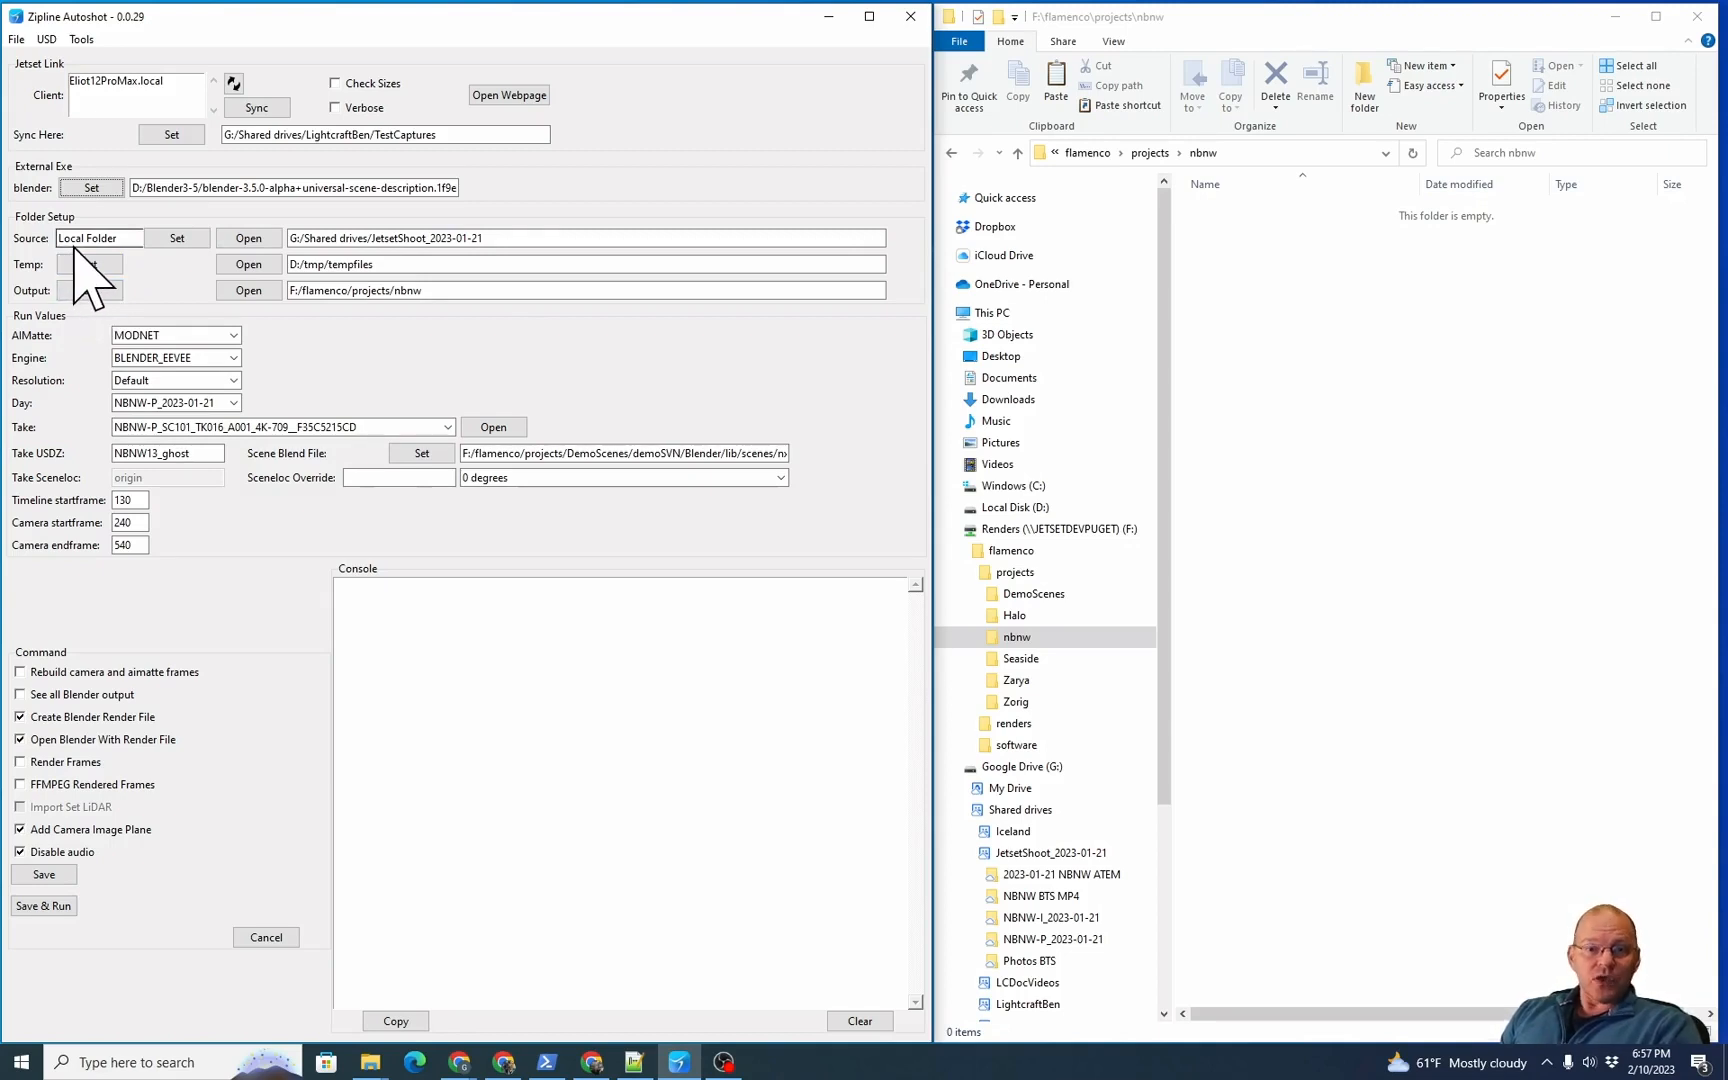
Try Jetset Link and iCloud Desktop as the source in the folder setup
{"action": "left_click", "coordinate": [114, 241]}
{"action": "left_click", "coordinate": [129, 254]}
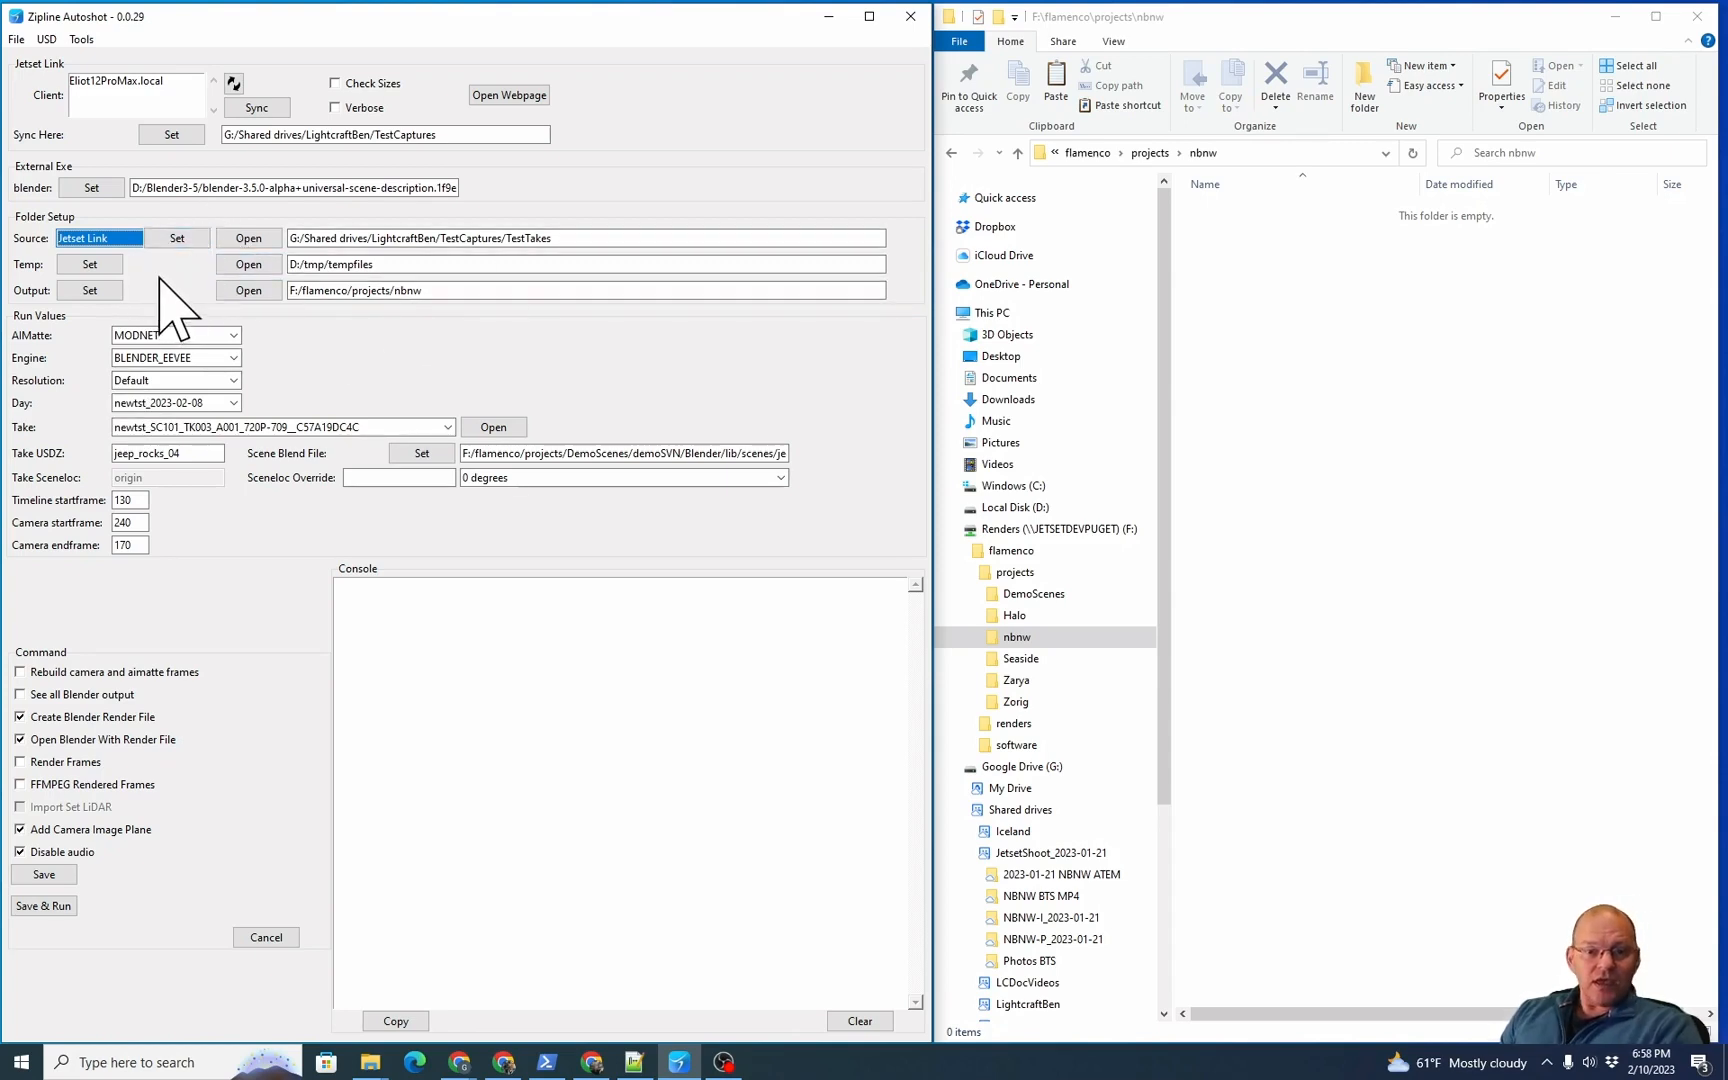
{"action": "left_click", "coordinate": [118, 241]}
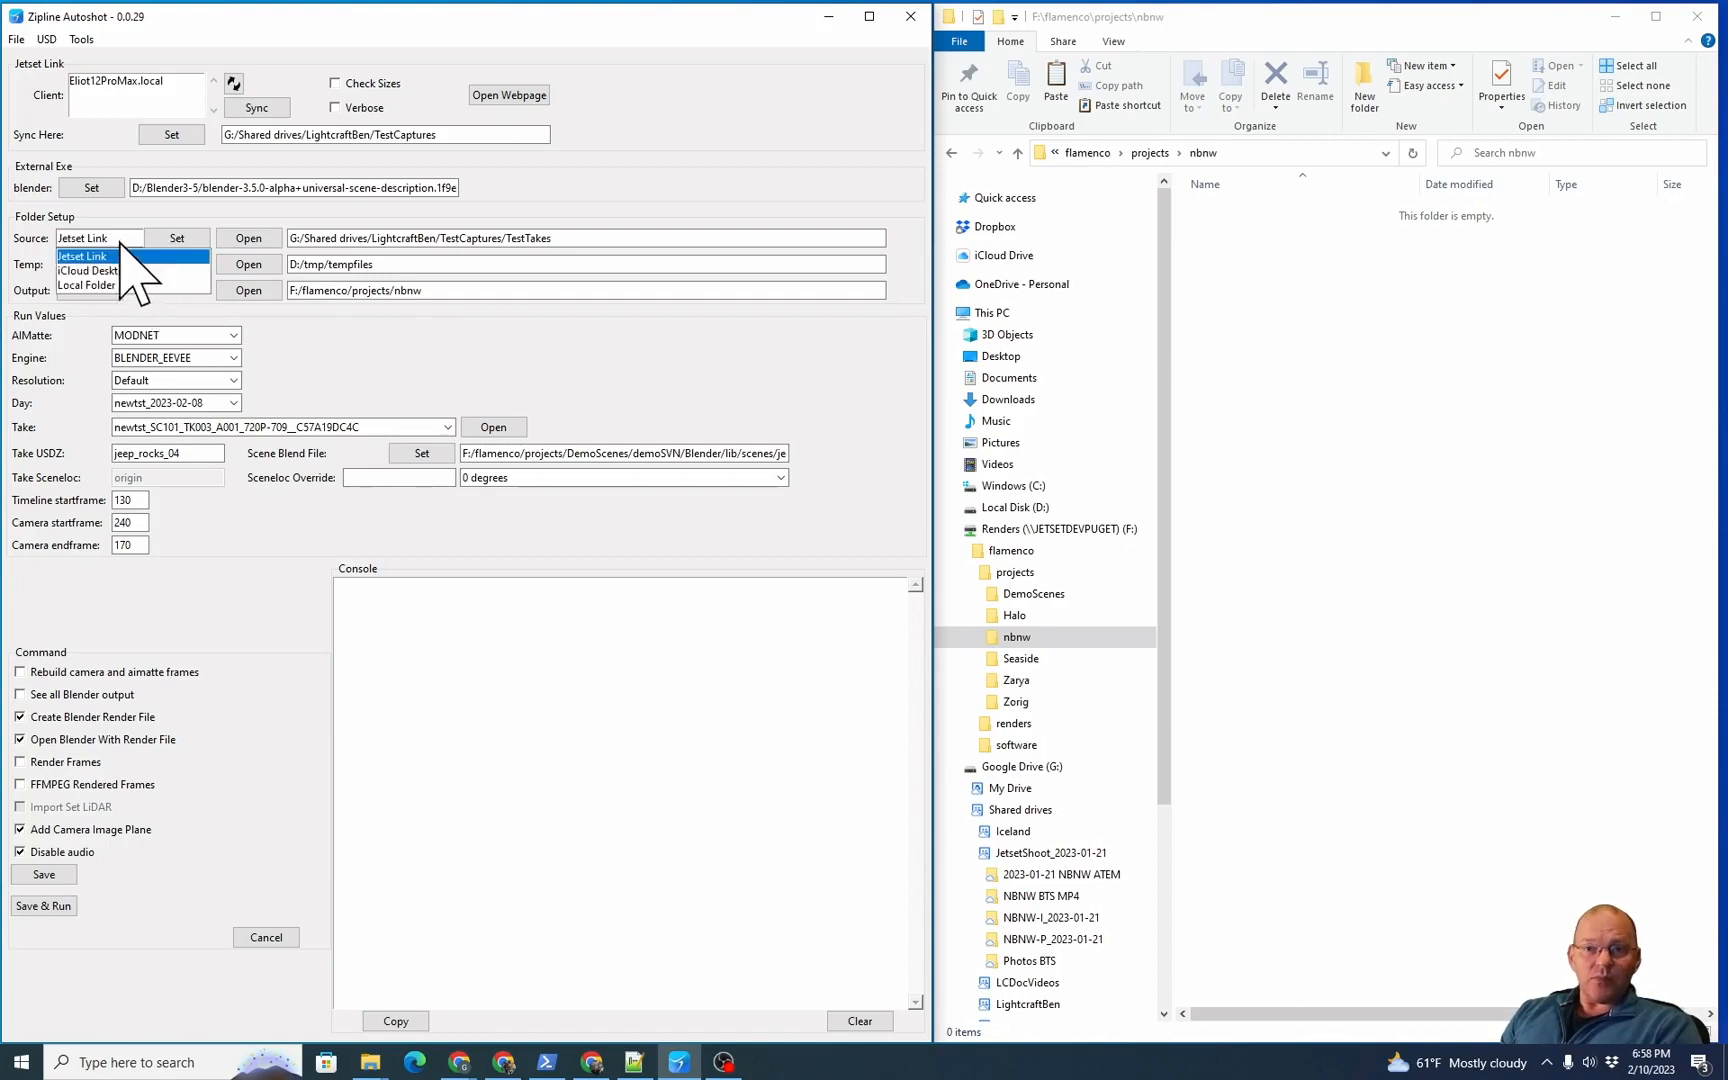
{"action": "left_click", "coordinate": [150, 300]}
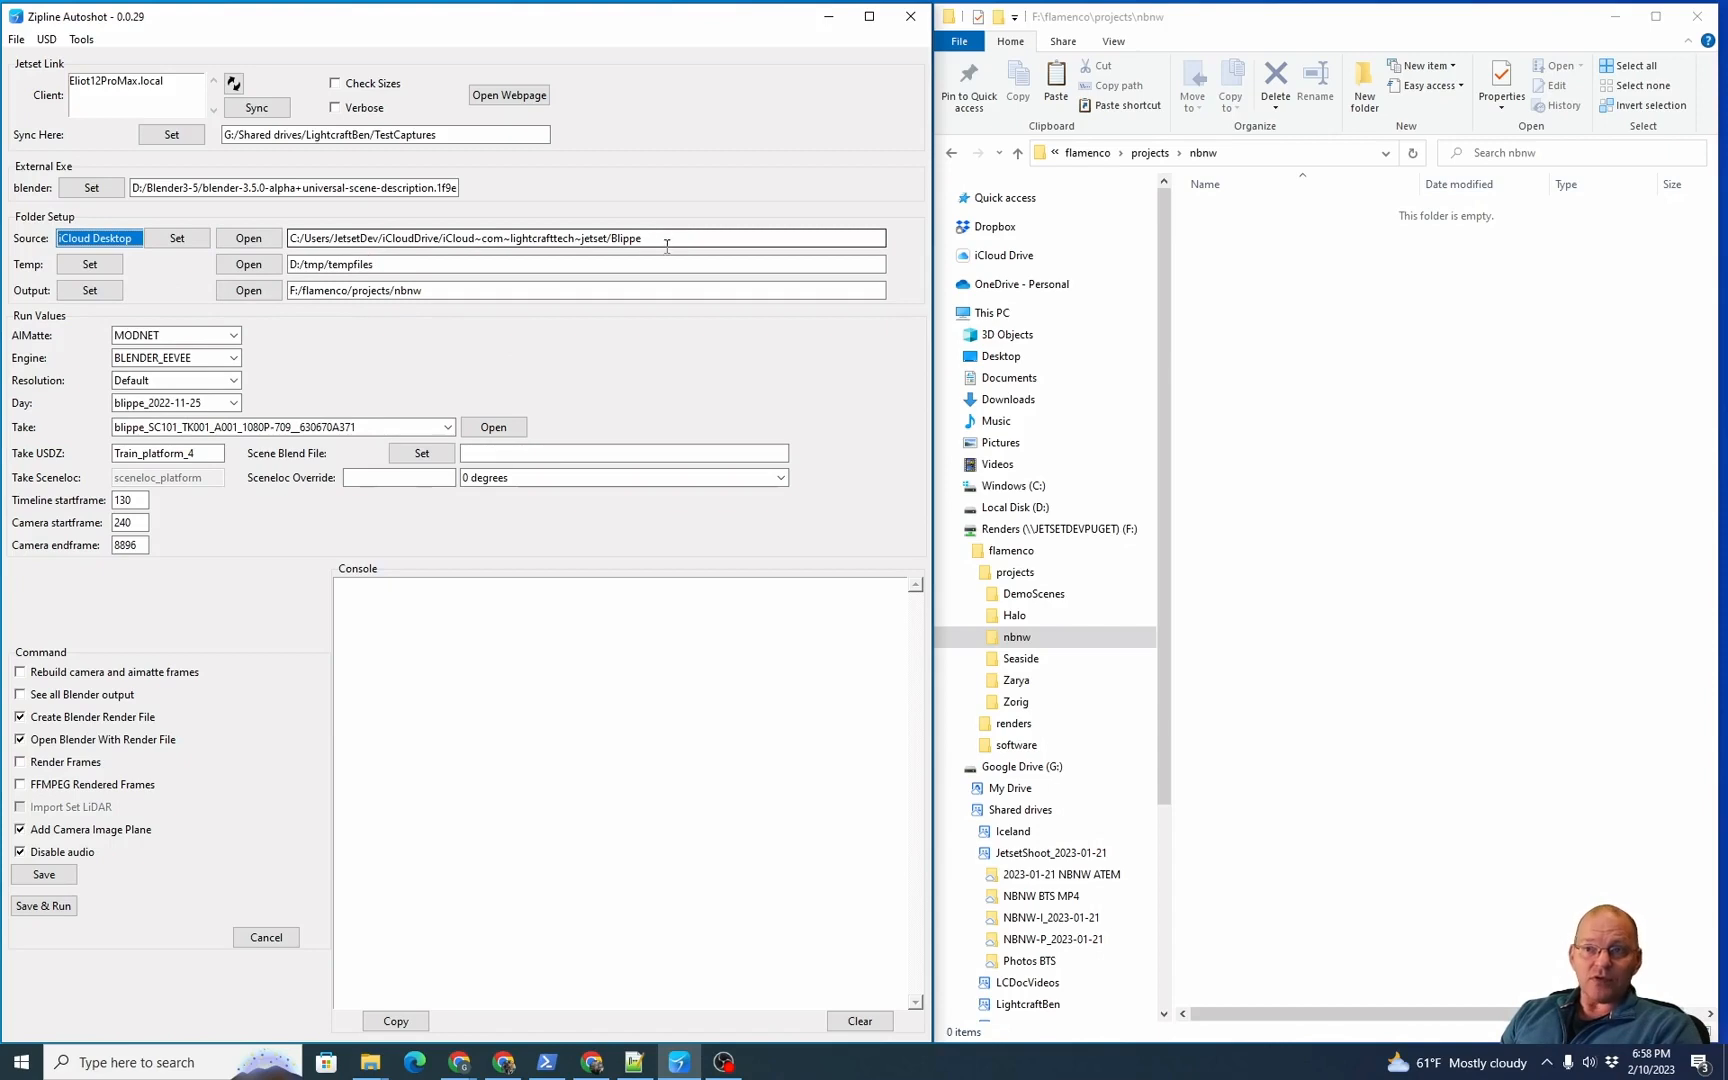
Set the source to Local Folder and check the contents of the JetsetShoot_2023-01-21 source folder
{"action": "left_click", "coordinate": [130, 242]}
{"action": "left_click", "coordinate": [163, 305]}
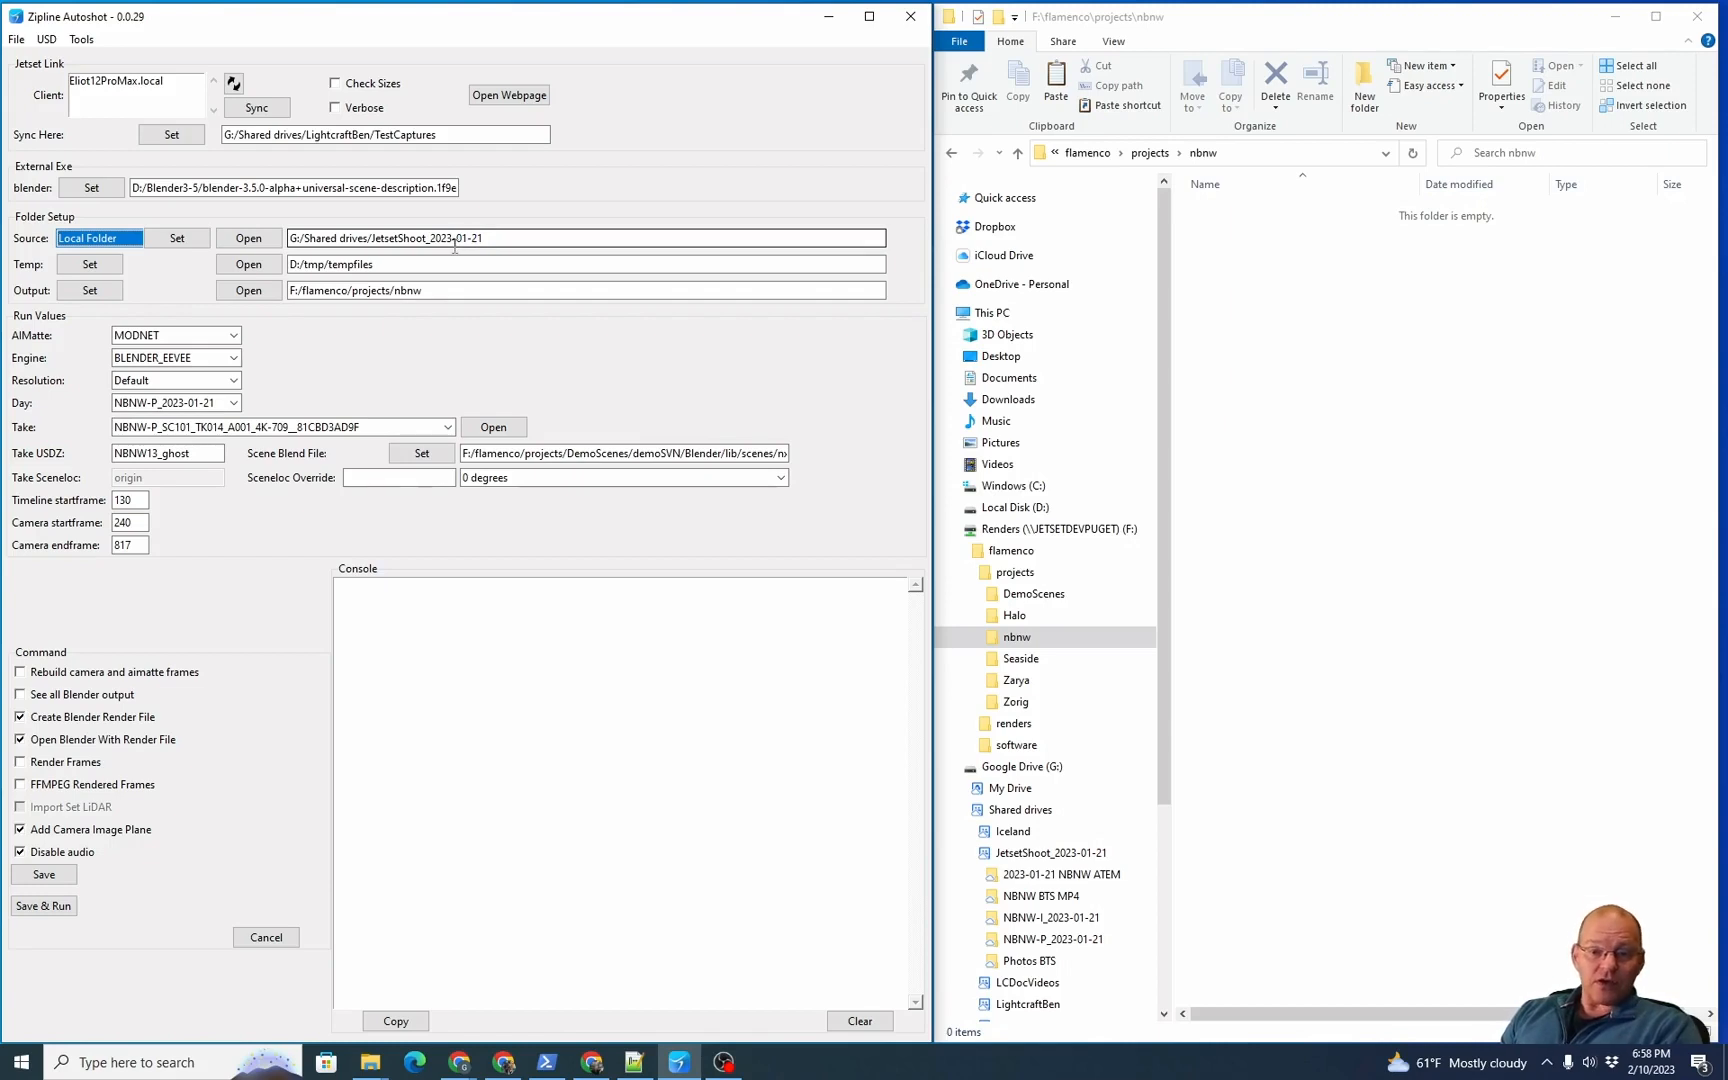
{"action": "left_click", "coordinate": [247, 240]}
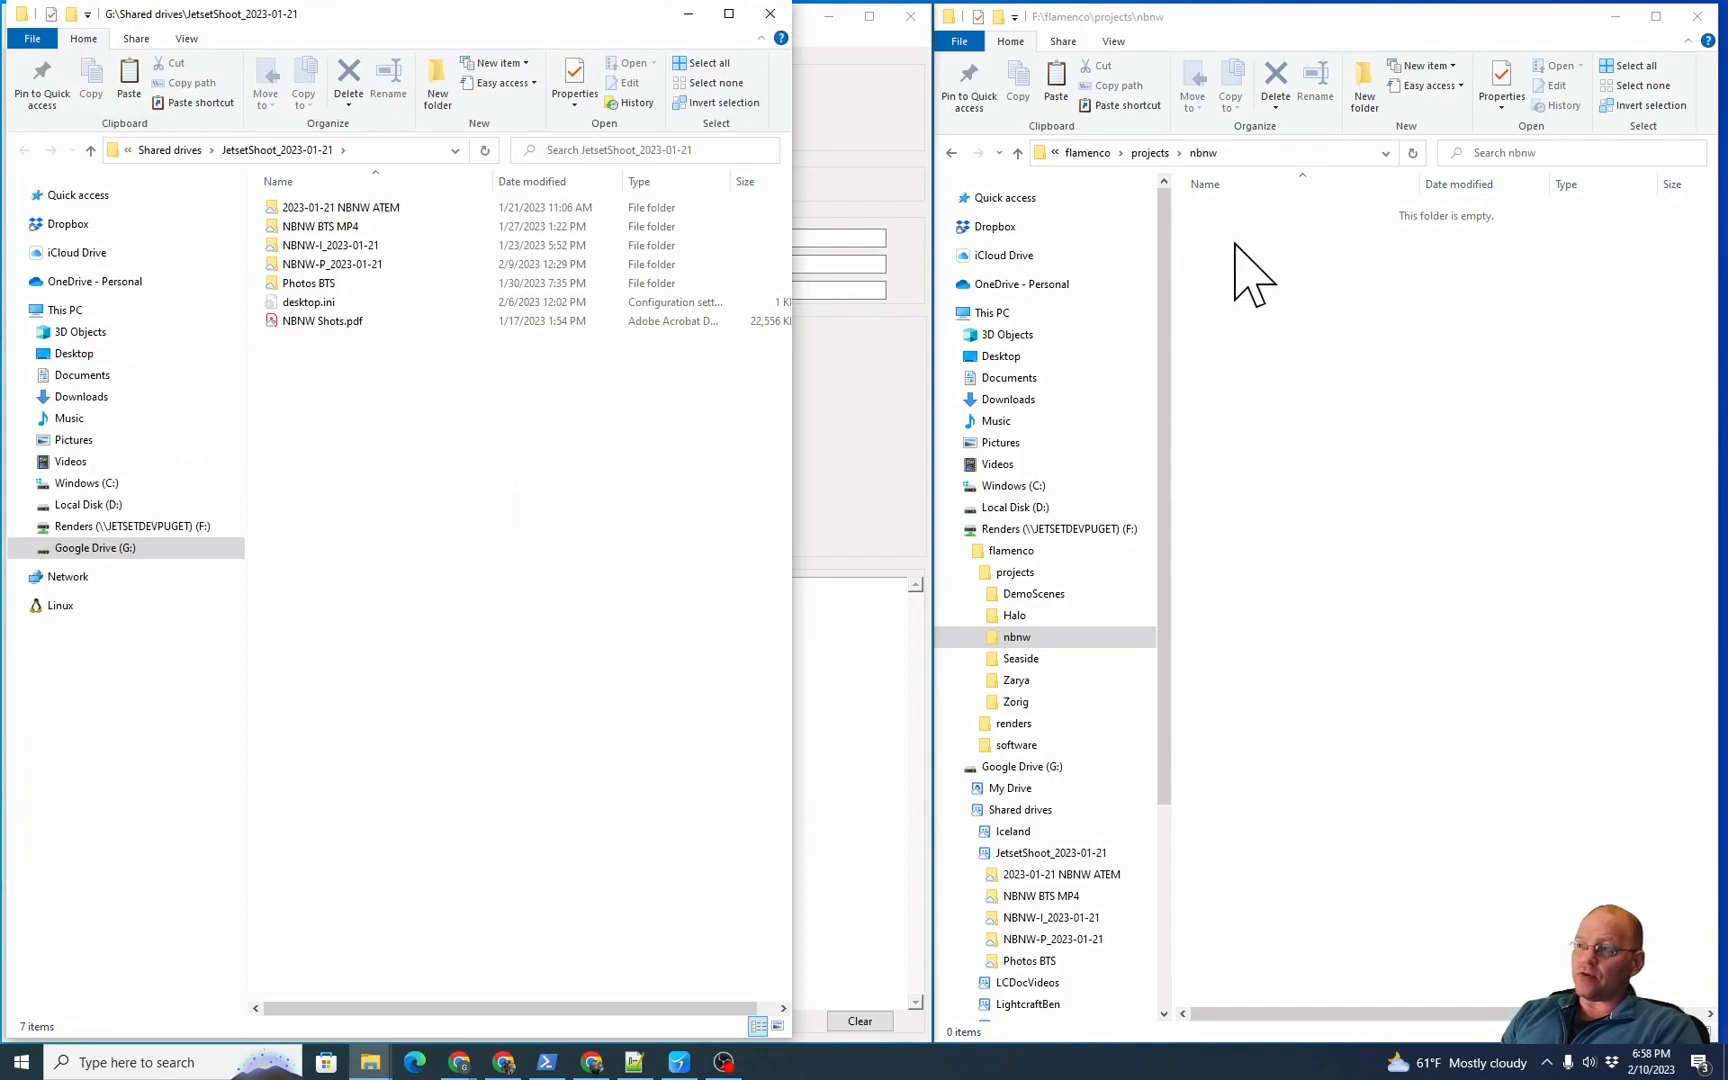
{"action": "left_click", "coordinate": [770, 13]}
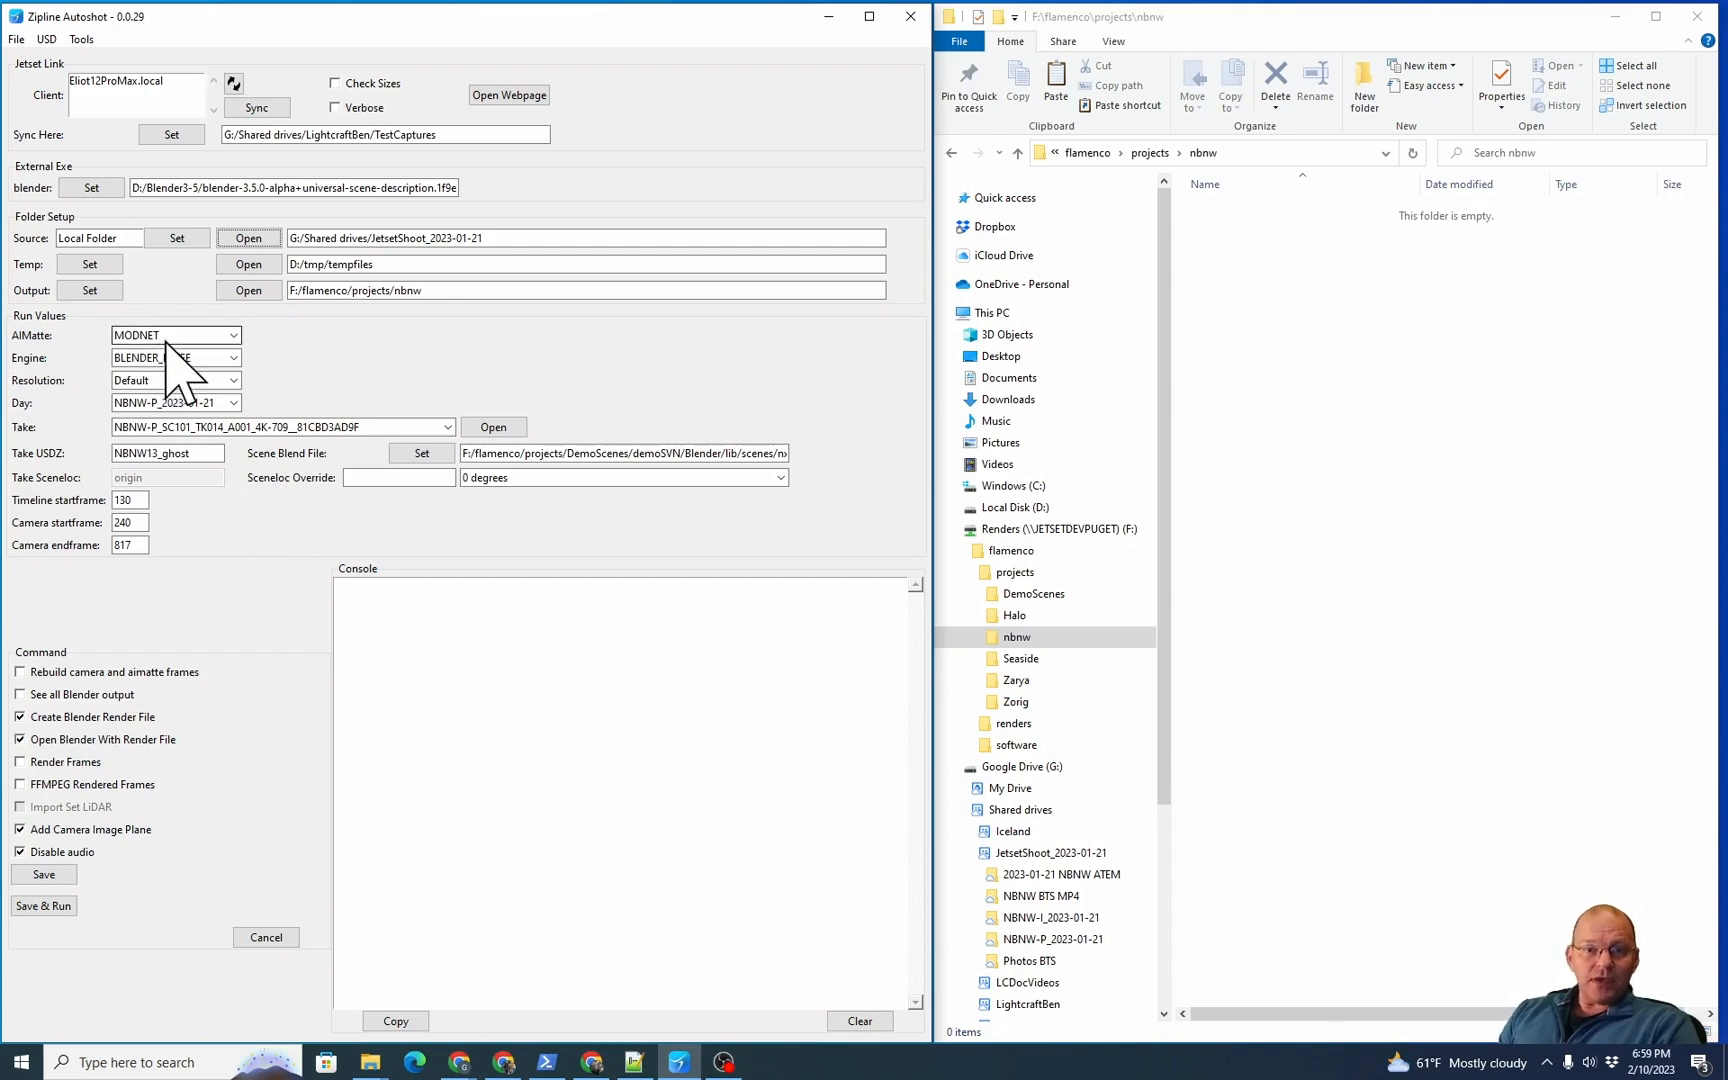
Review the available AIMatte, render engine and resolution options in the run values
{"action": "left_click", "coordinate": [231, 337]}
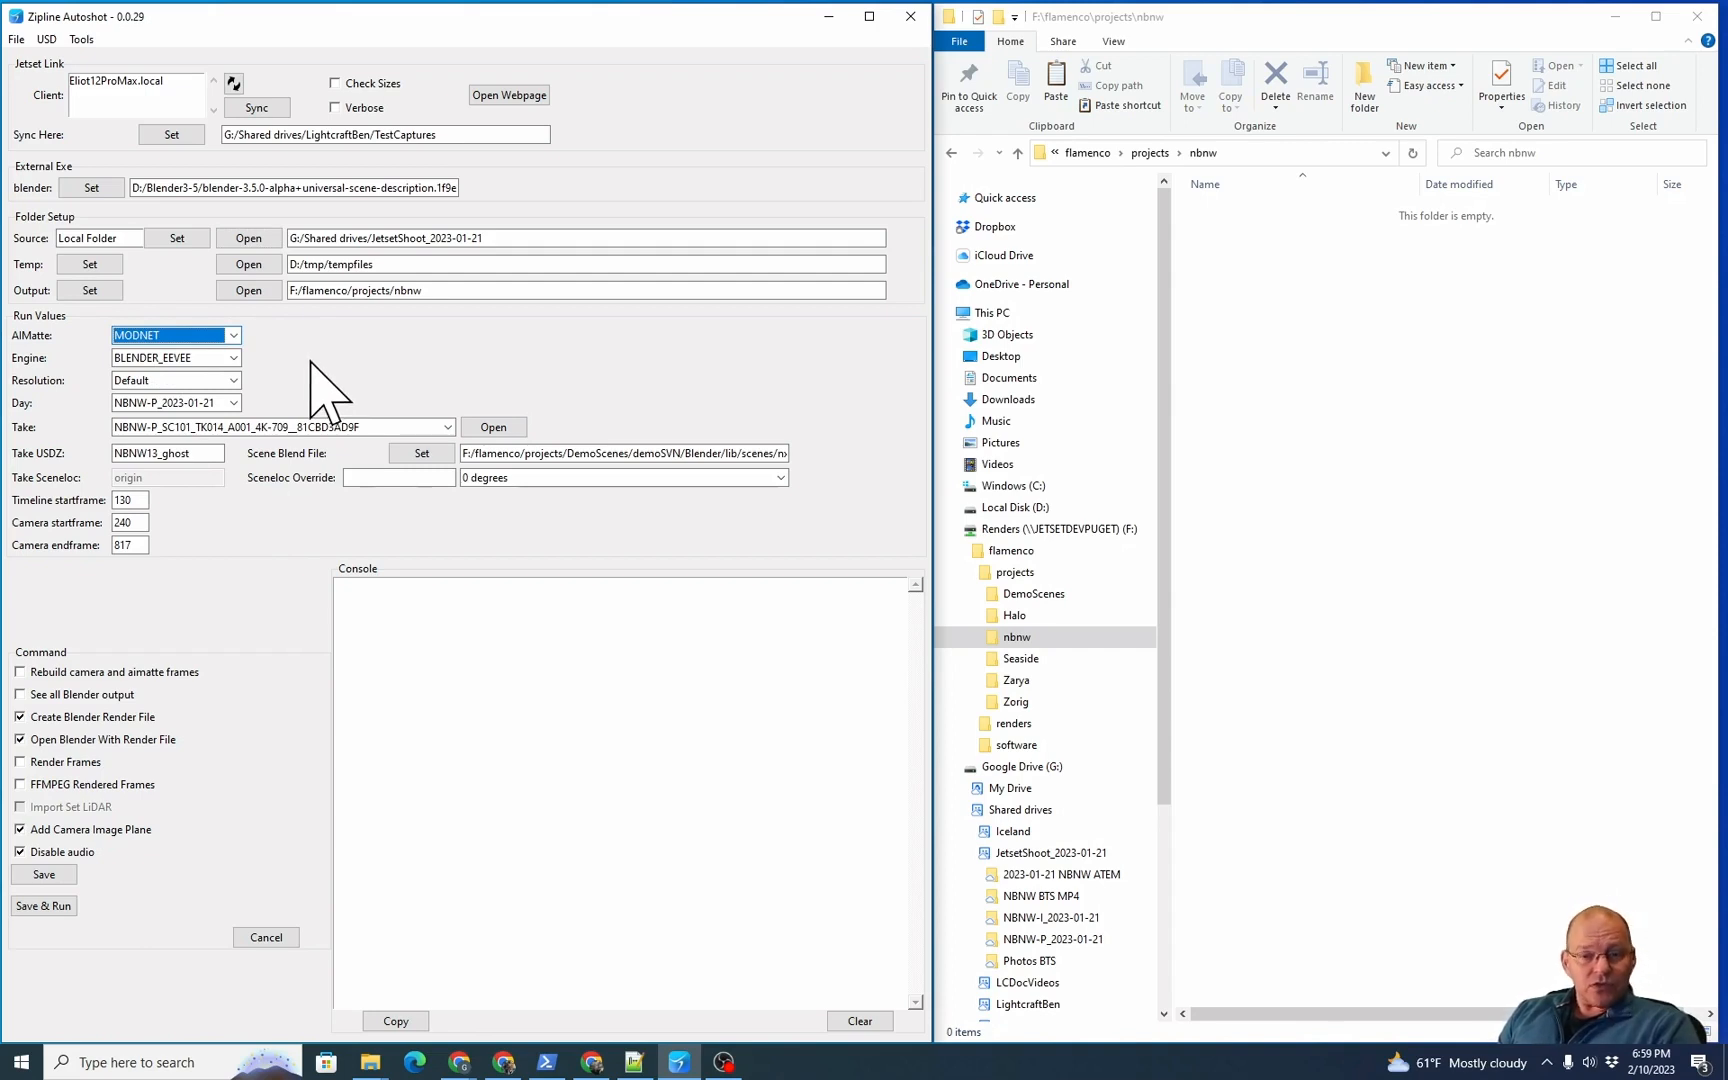
{"action": "left_click", "coordinate": [226, 360]}
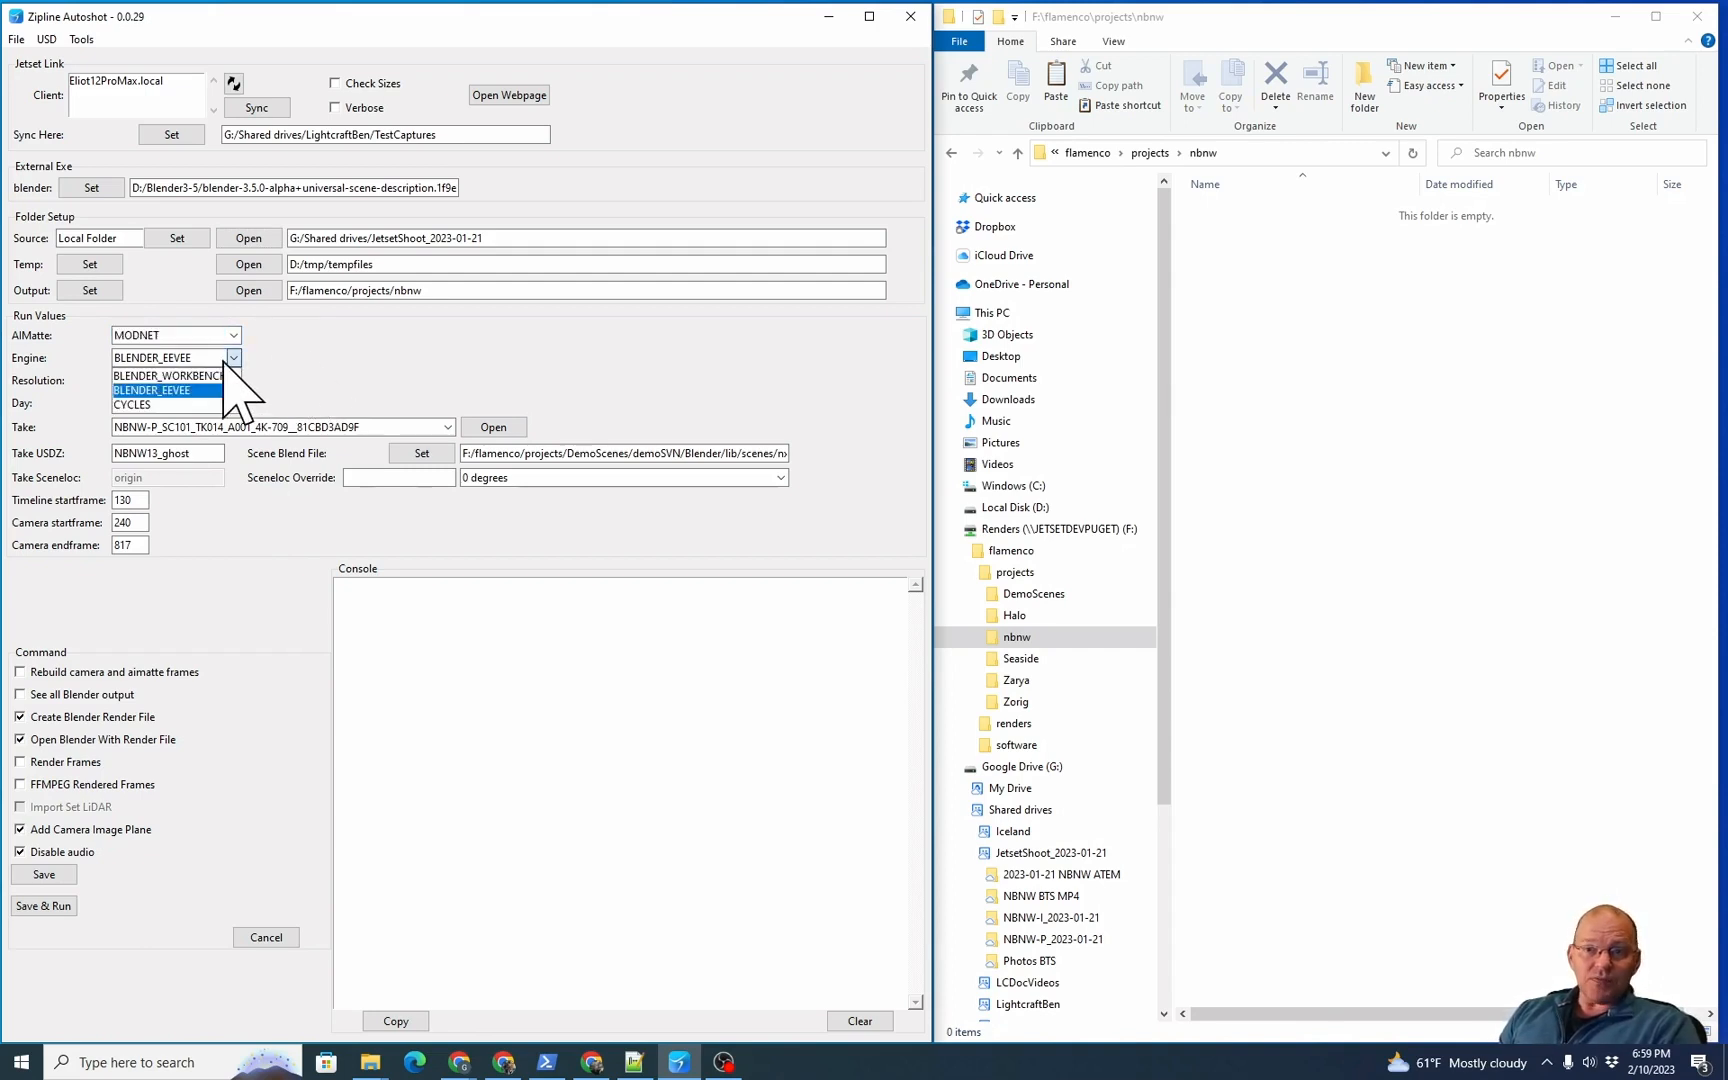
{"action": "left_click", "coordinate": [278, 355]}
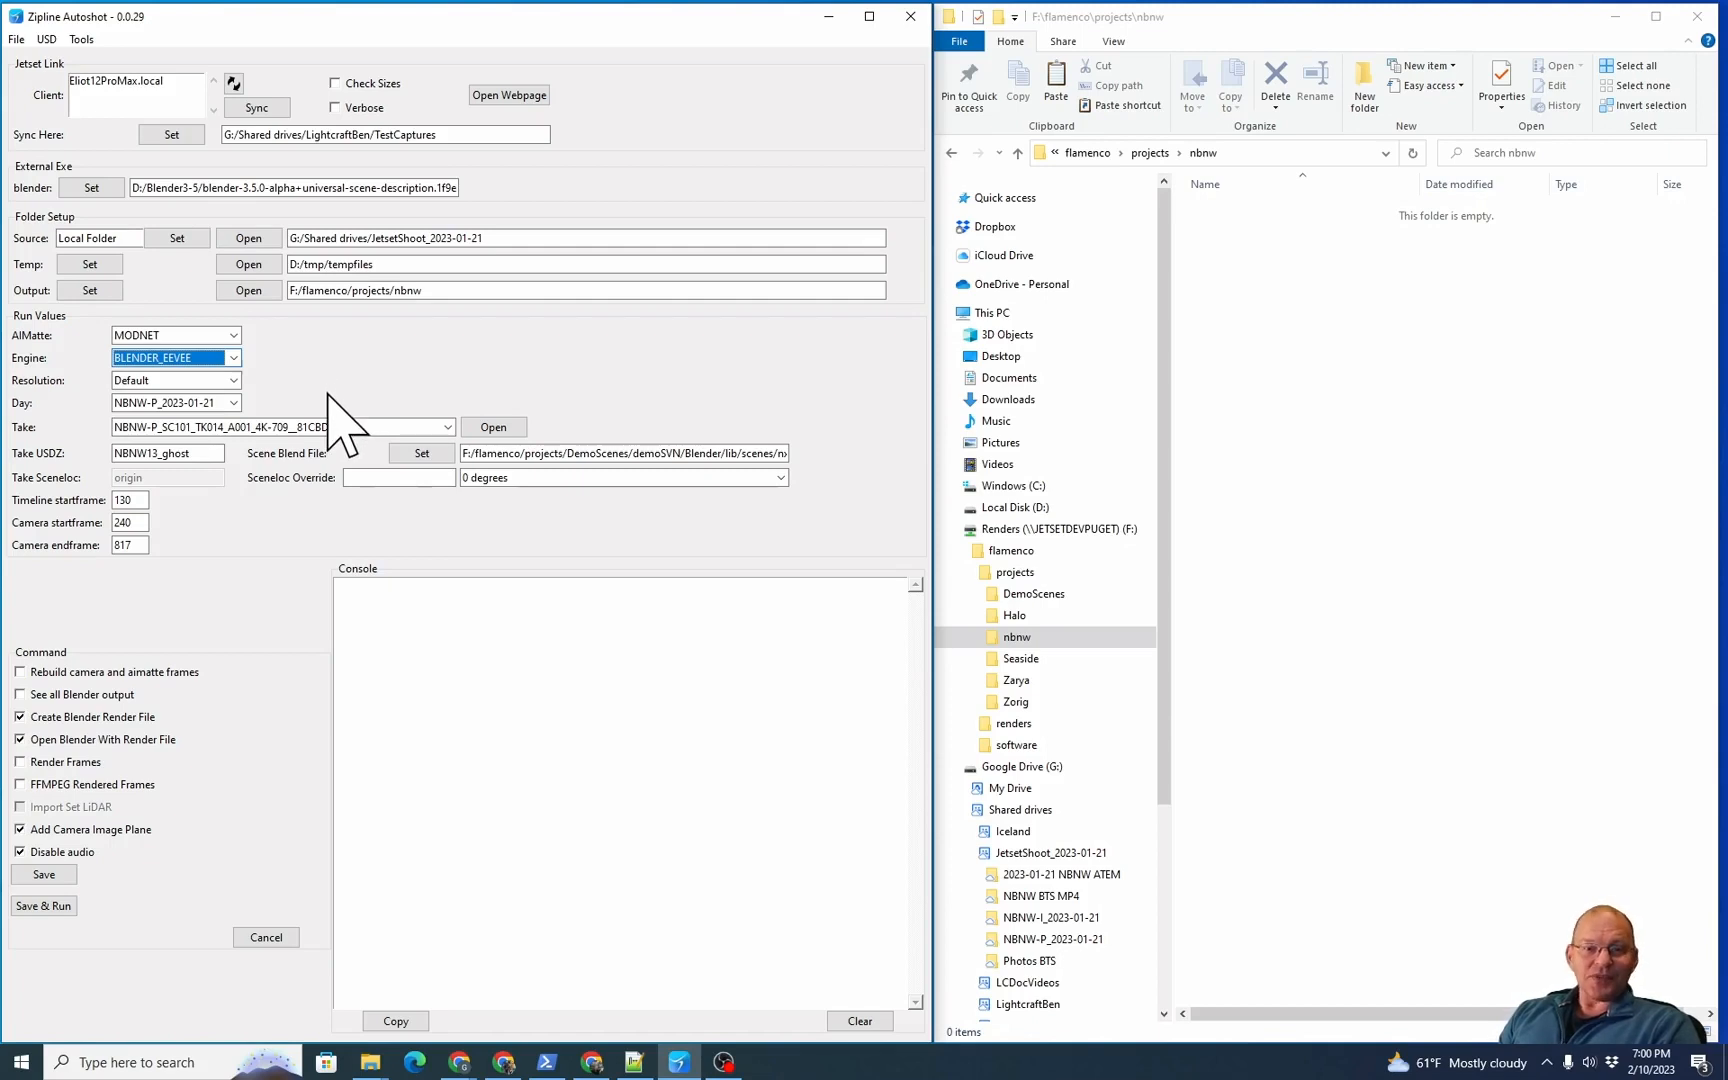
{"action": "left_click", "coordinate": [218, 381]}
{"action": "left_click", "coordinate": [251, 380]}
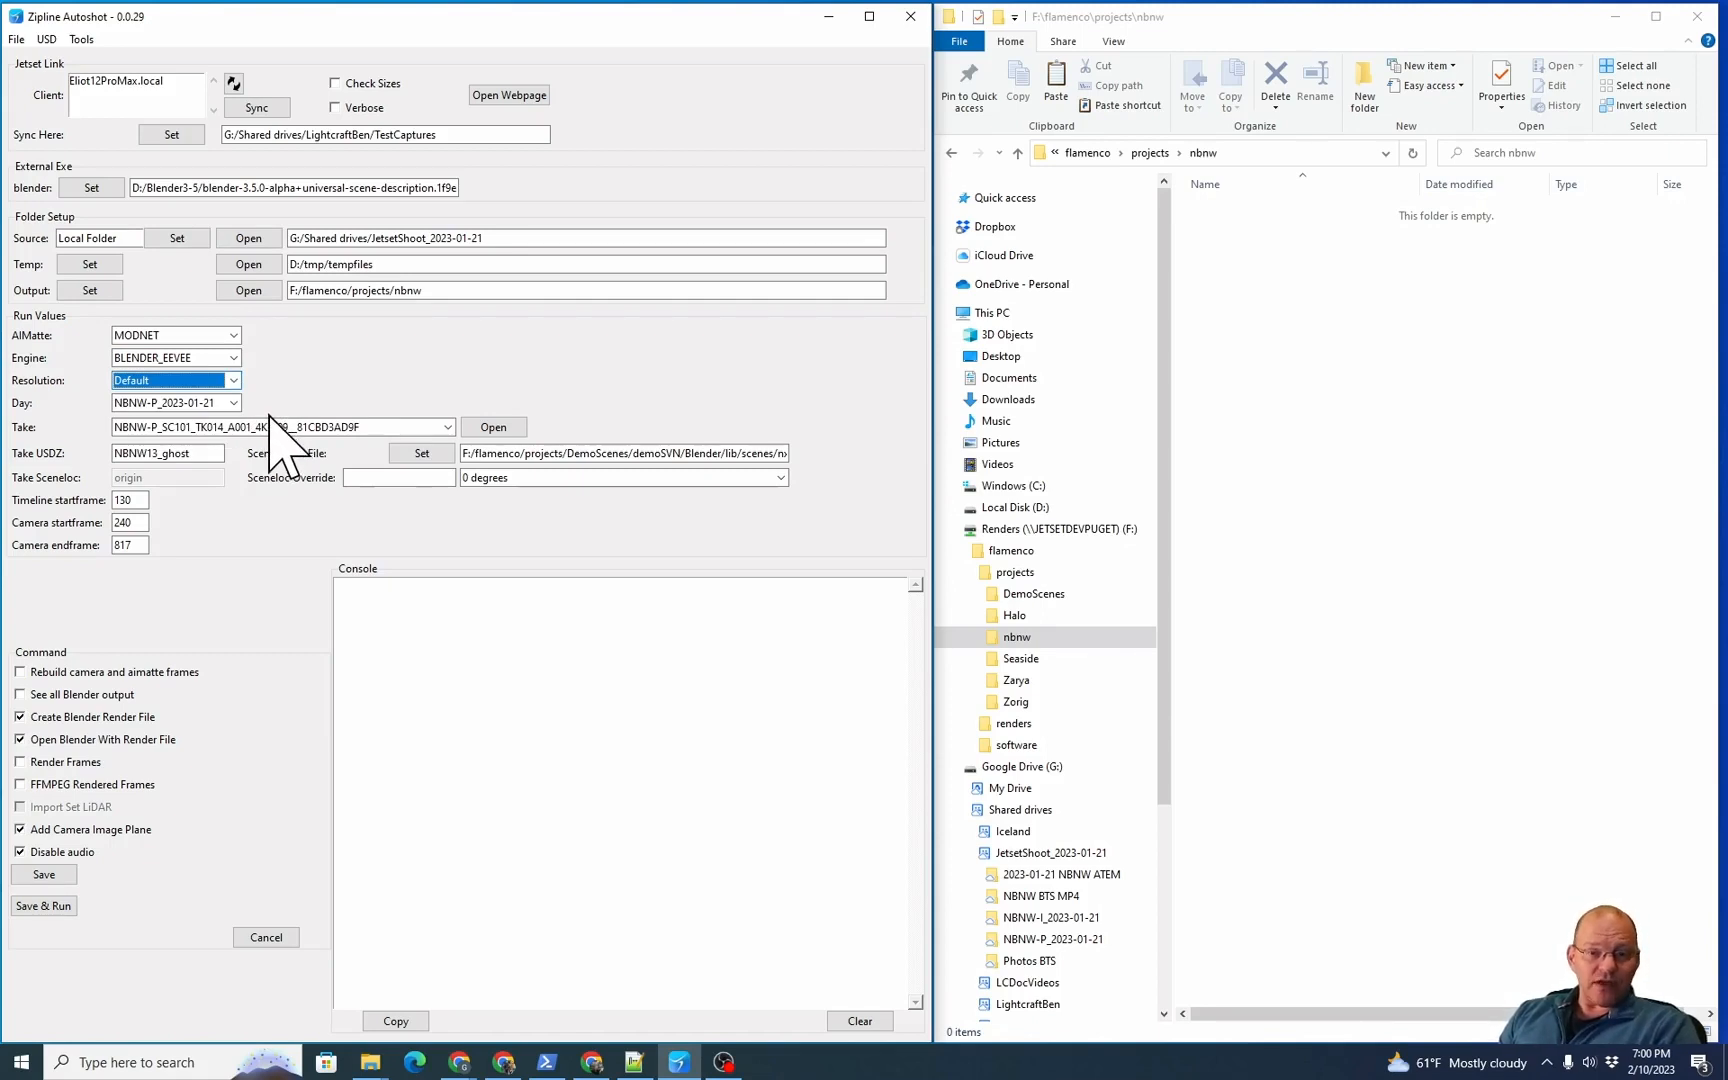
Switch the day to NBNW-I_2023-01-21 and back to NBNW-P_2023-01-21
{"action": "left_click", "coordinate": [211, 405]}
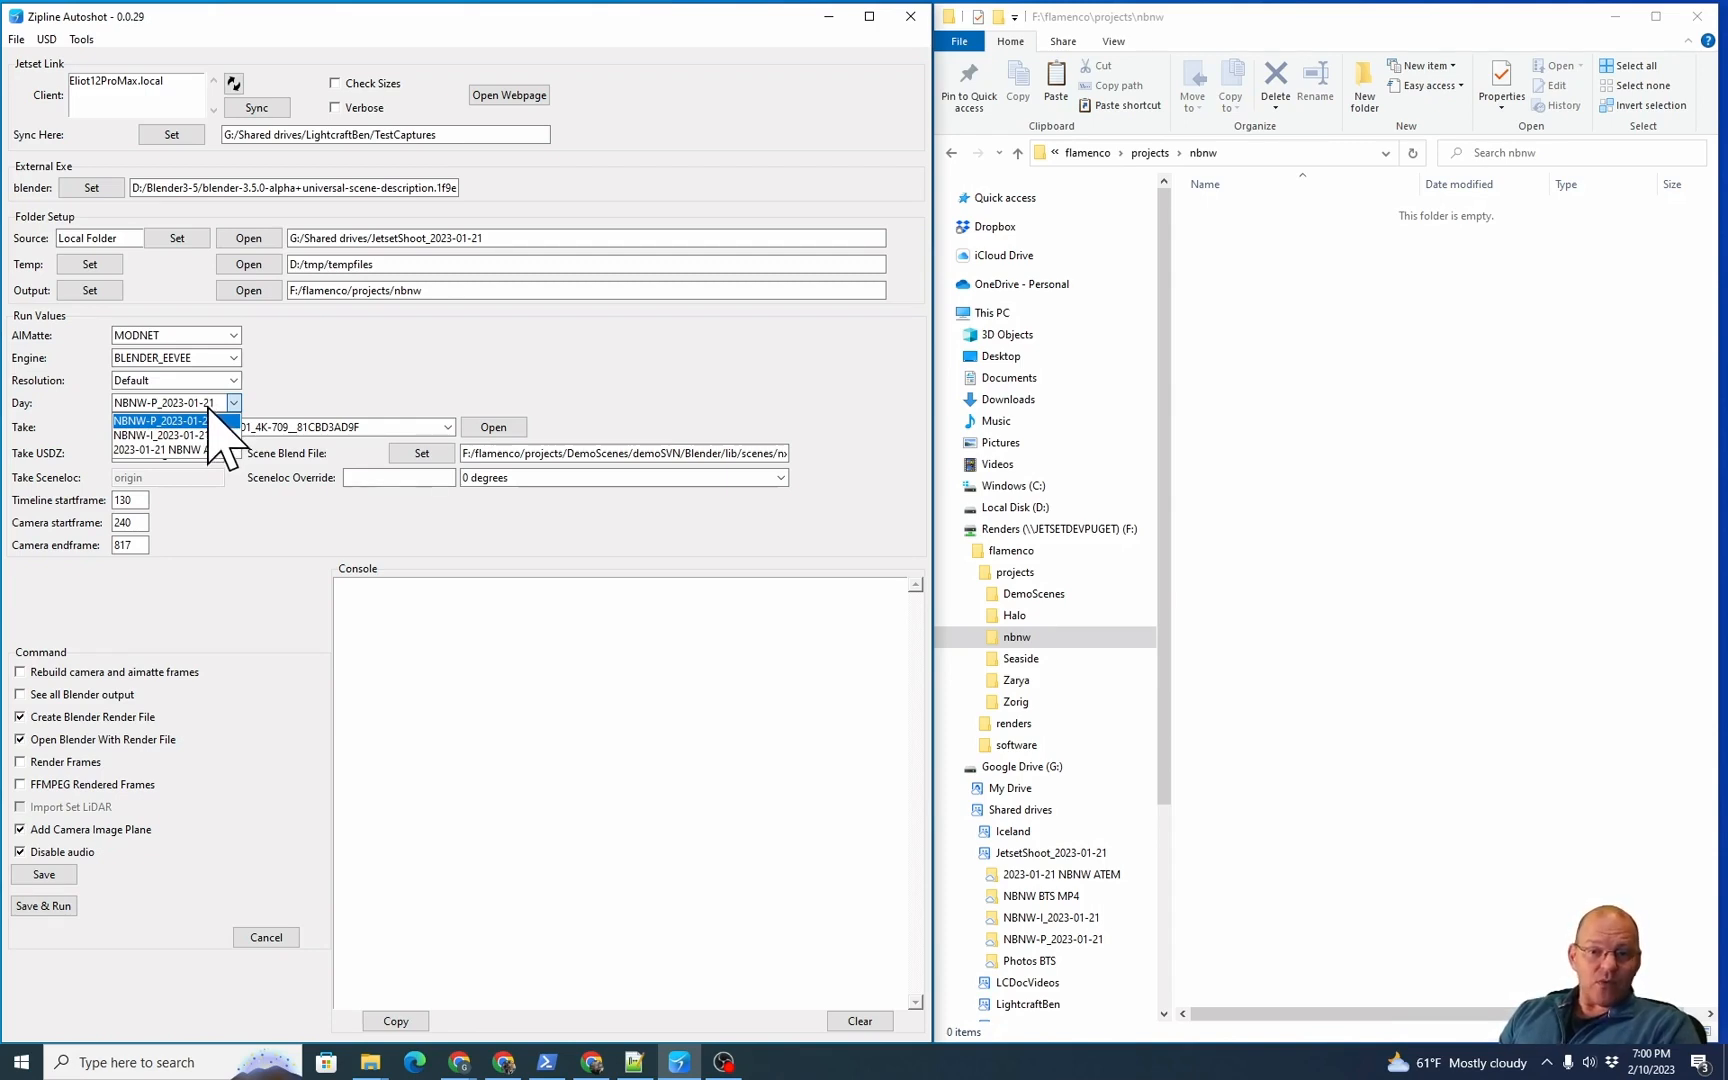
{"action": "left_click", "coordinate": [209, 435]}
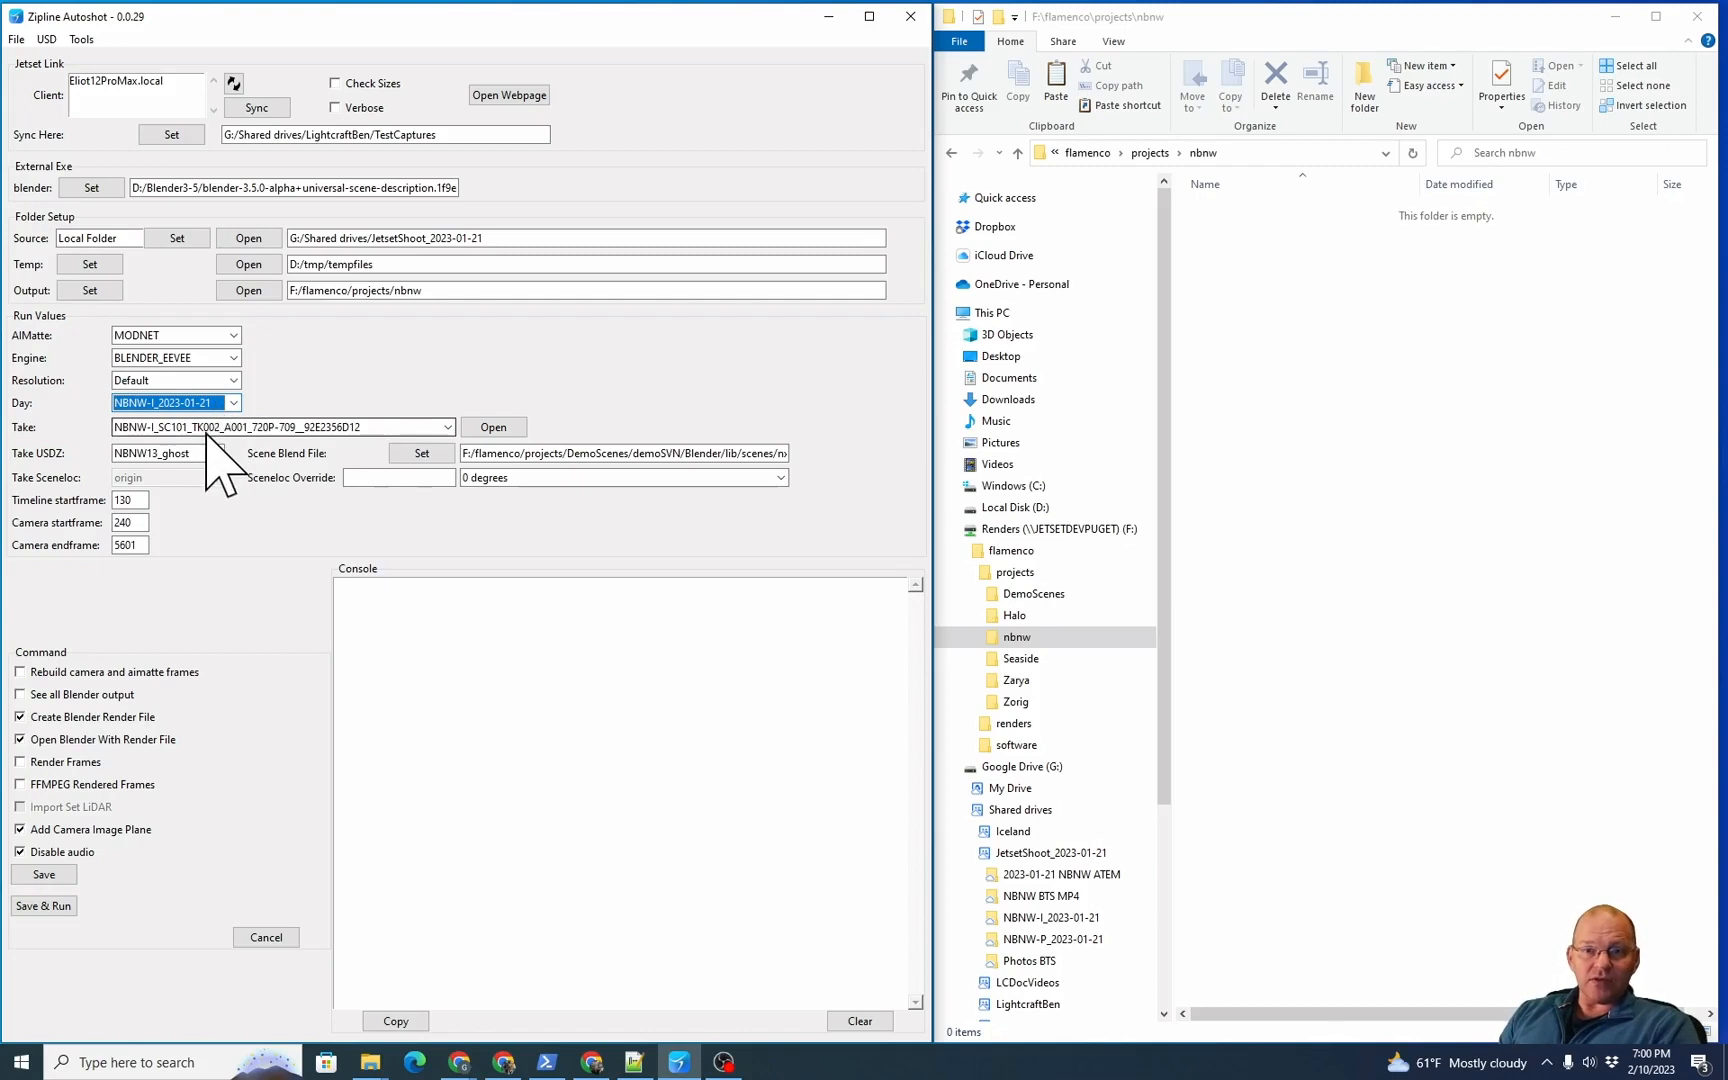
{"action": "left_click", "coordinate": [233, 403]}
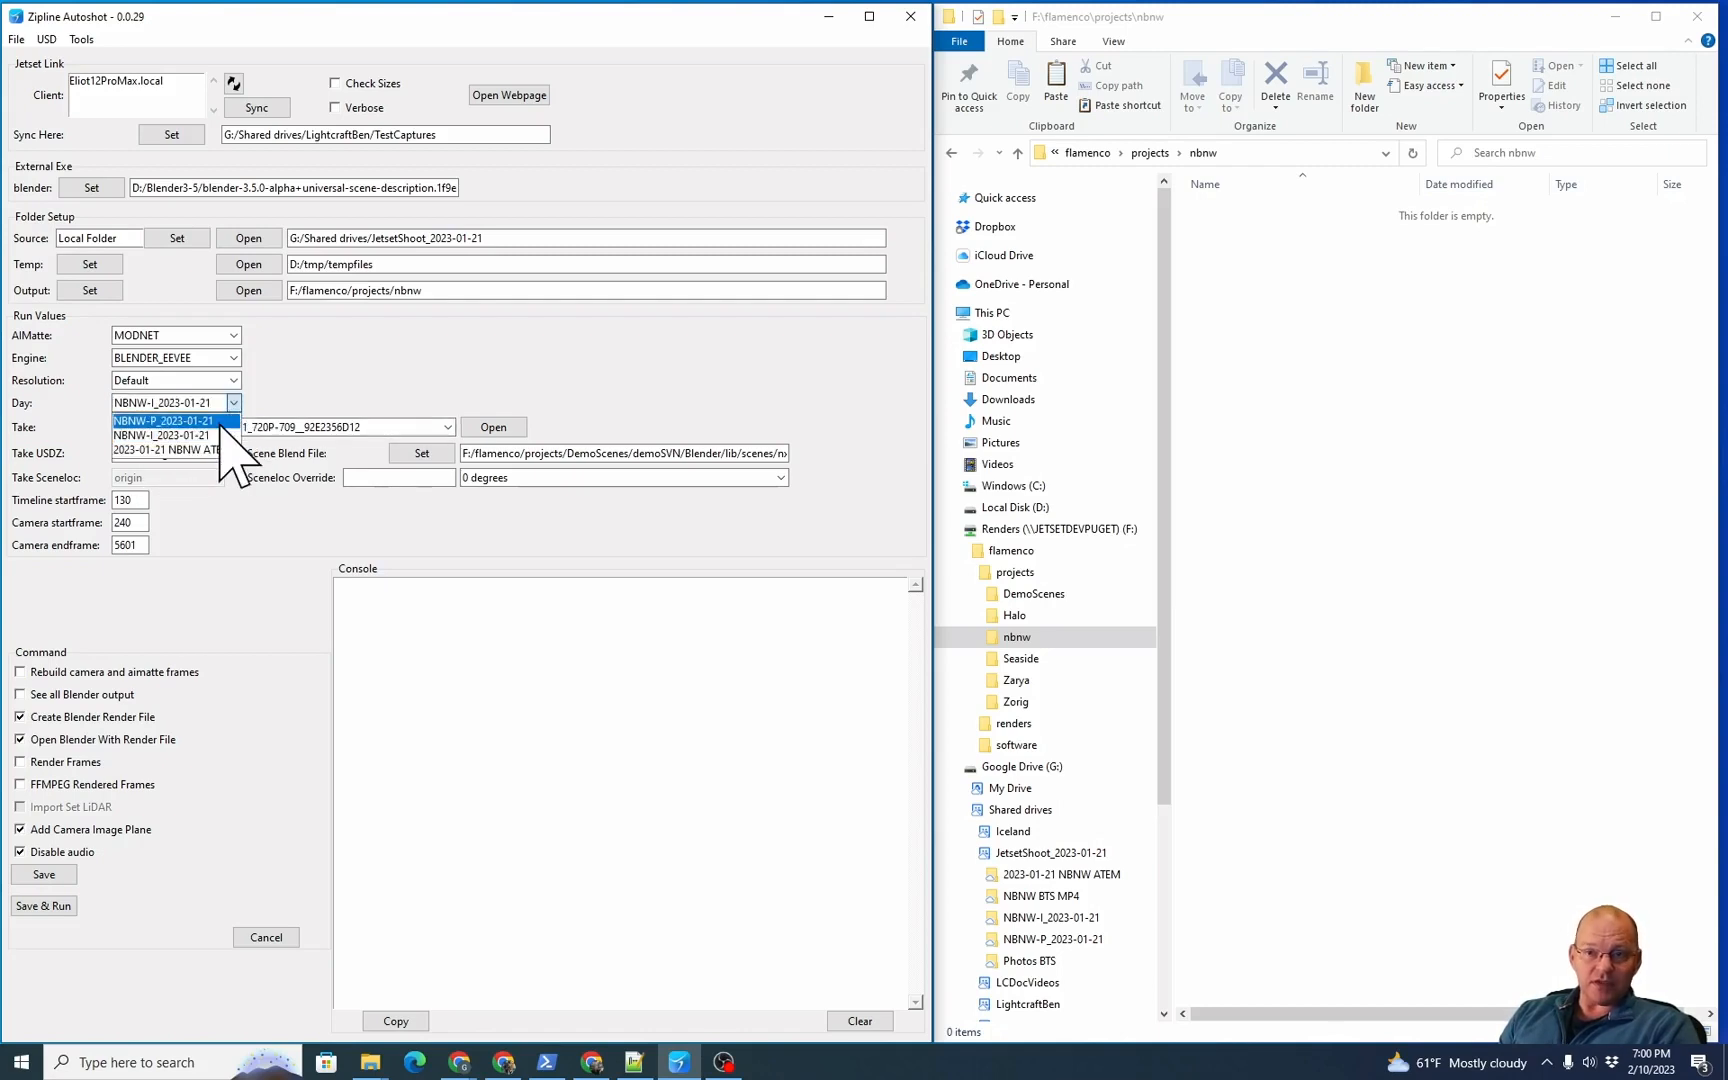
{"action": "left_click", "coordinate": [218, 422]}
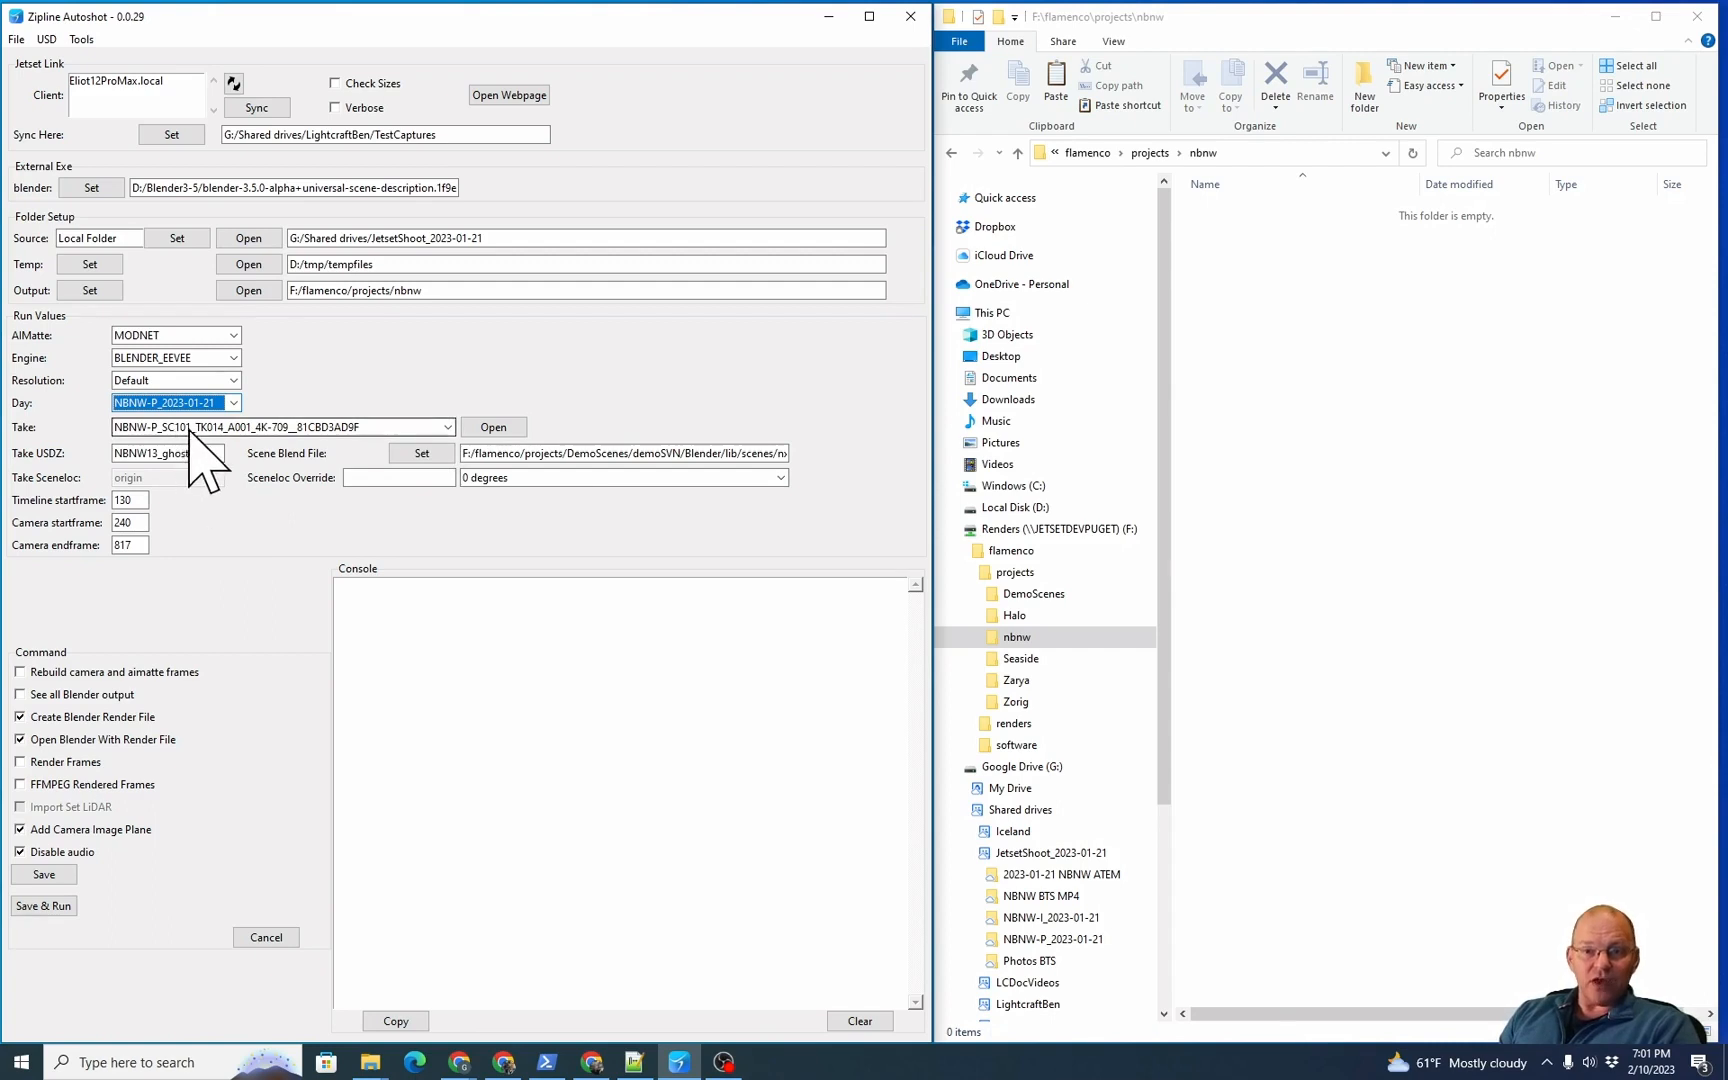
Select take NBNW-P_SC101_TK017_A001_4K-709__12EC3C4FC2 and set NBNW16.blend from the nxnw2 scenes folder as the scene blend file
{"action": "left_click", "coordinate": [298, 429]}
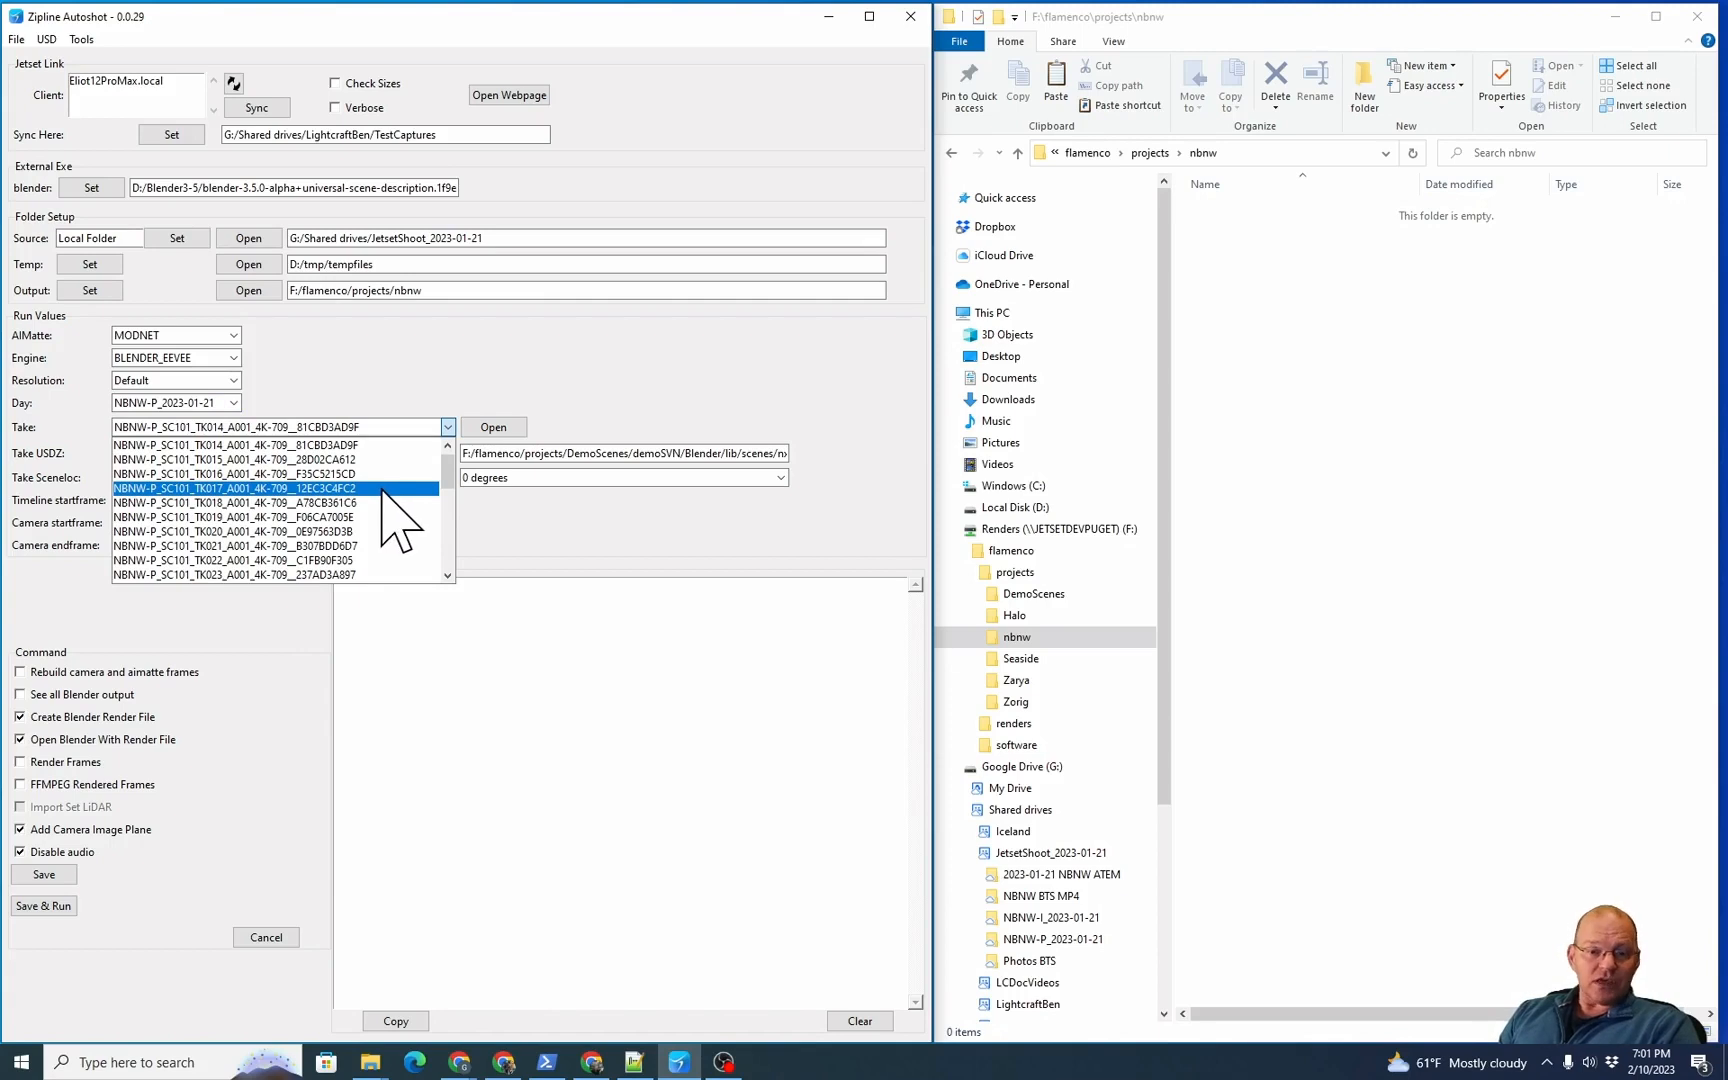
{"action": "left_click", "coordinate": [280, 489]}
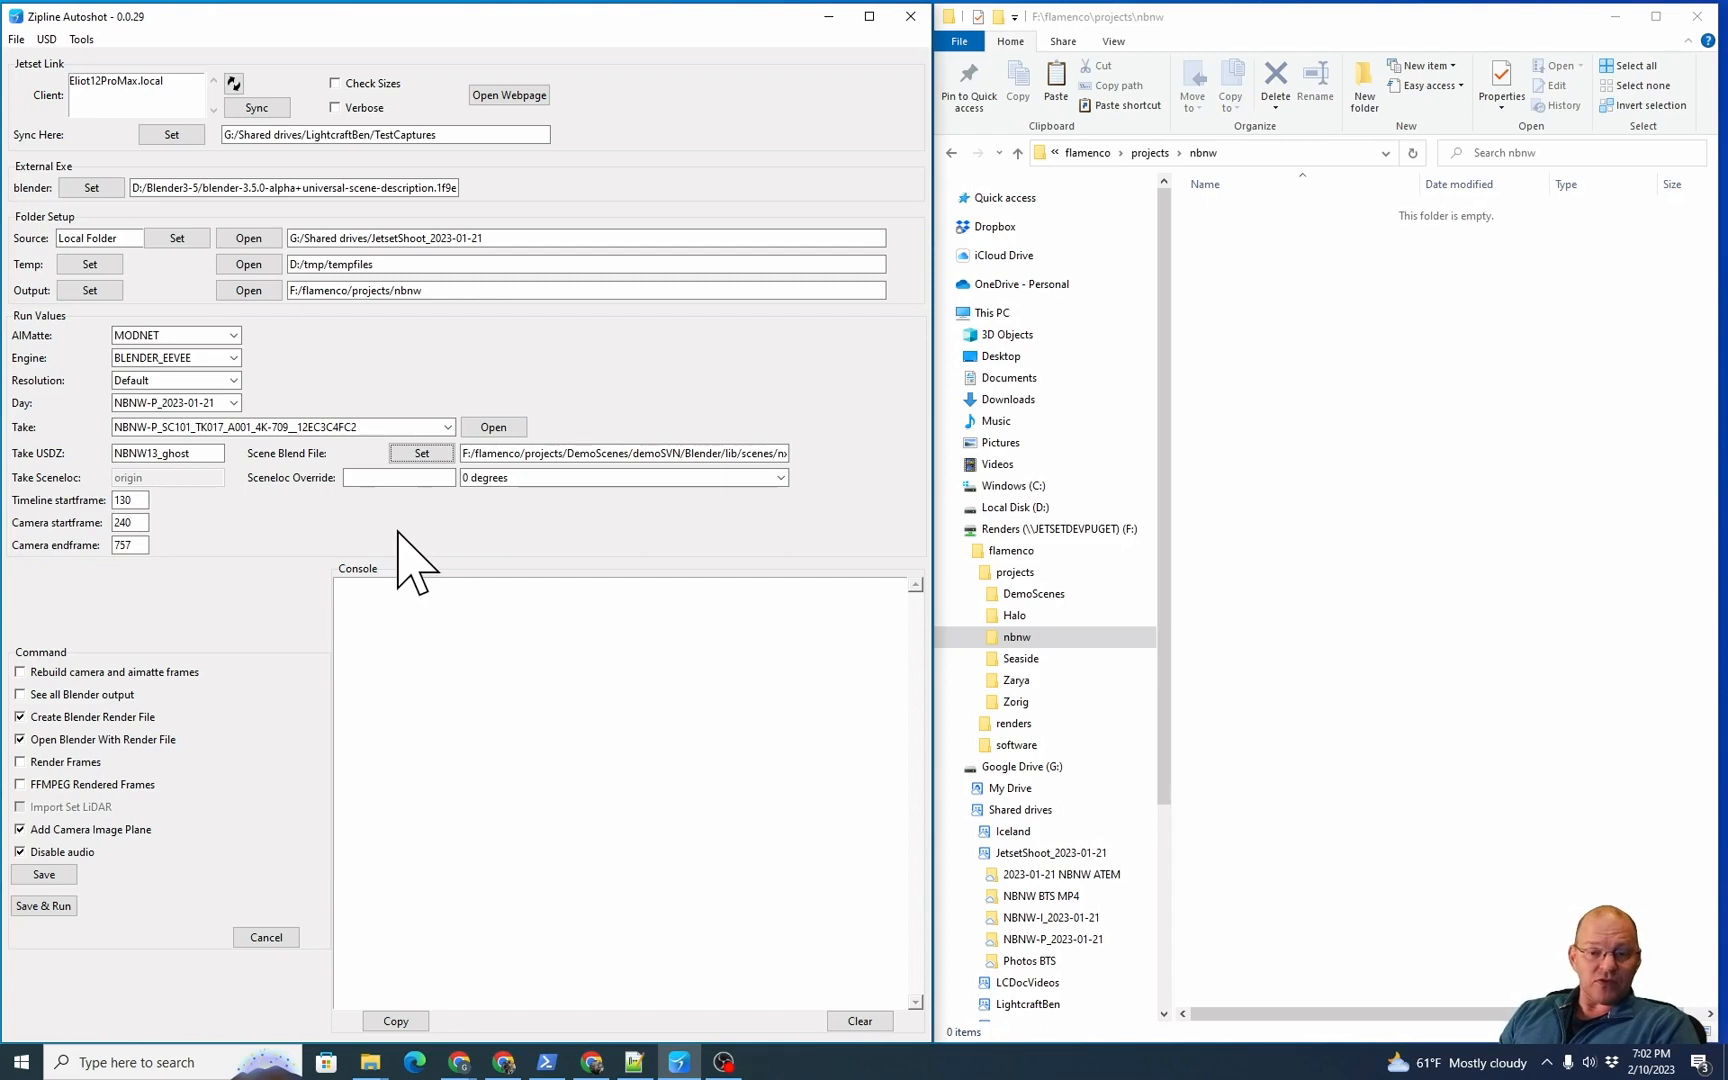
{"action": "left_click", "coordinate": [421, 453]}
{"action": "left_click", "coordinate": [345, 330]}
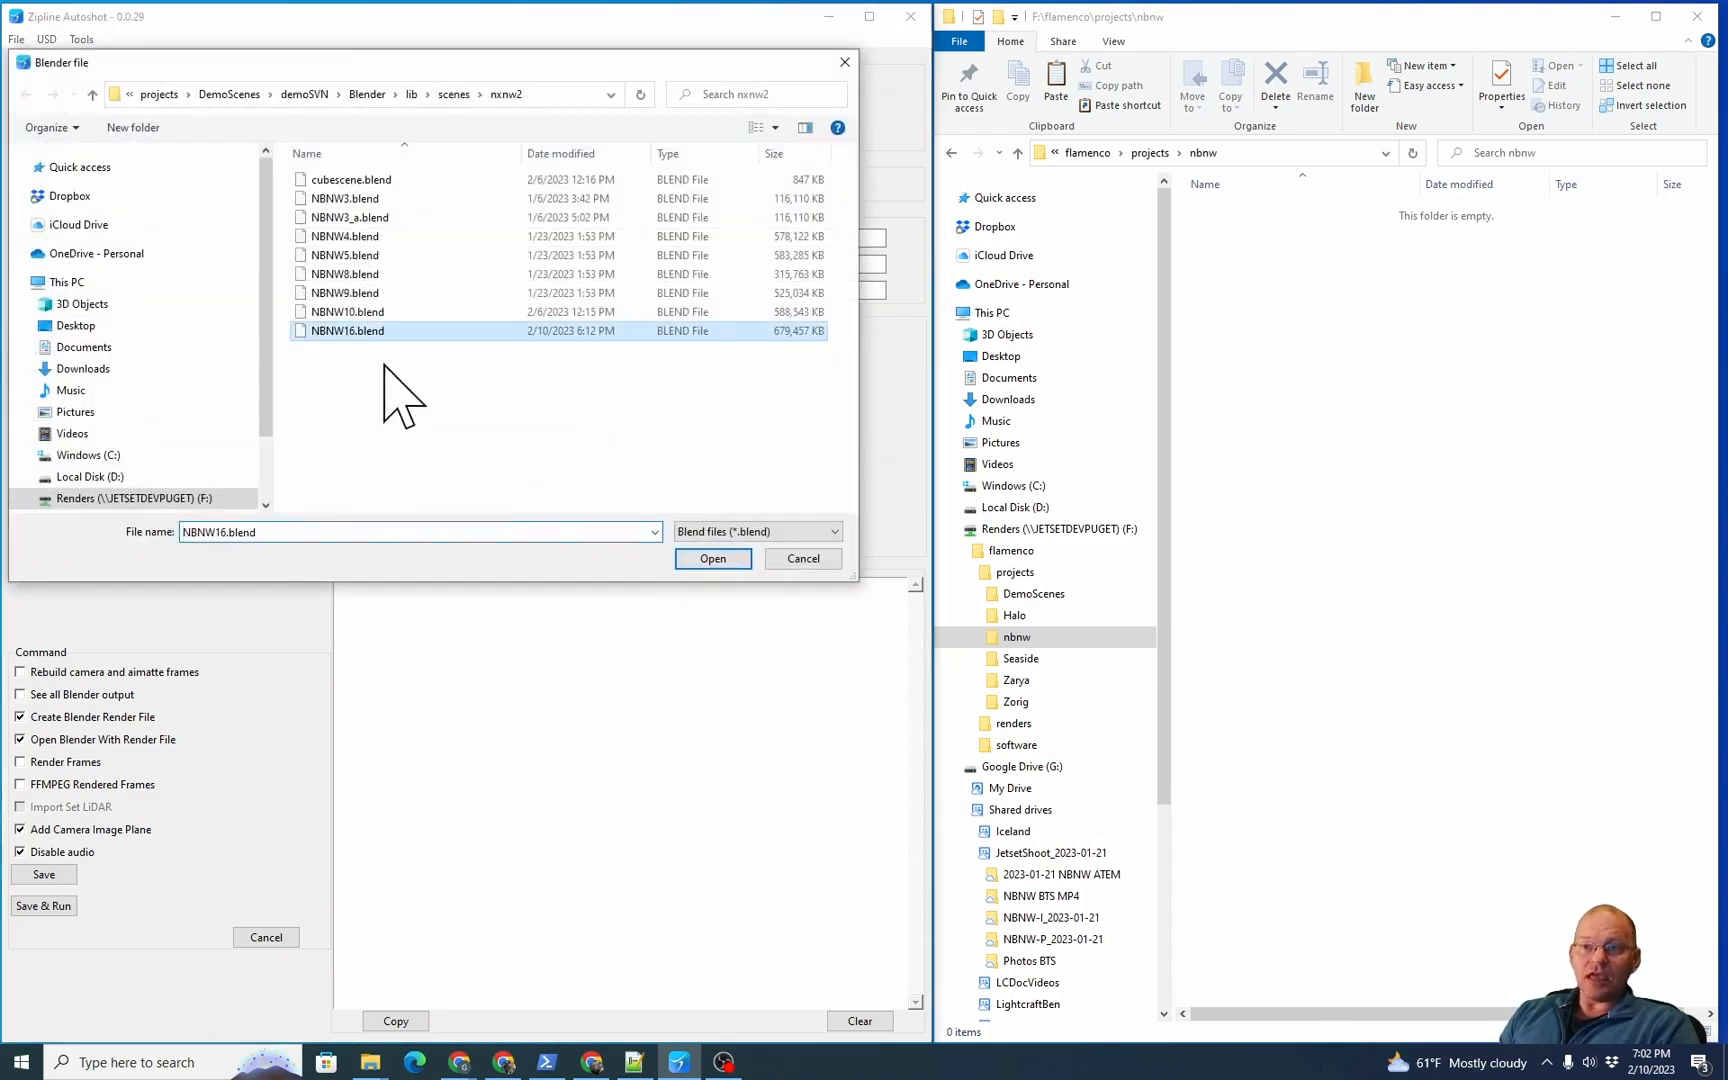
{"action": "left_click", "coordinate": [716, 557]}
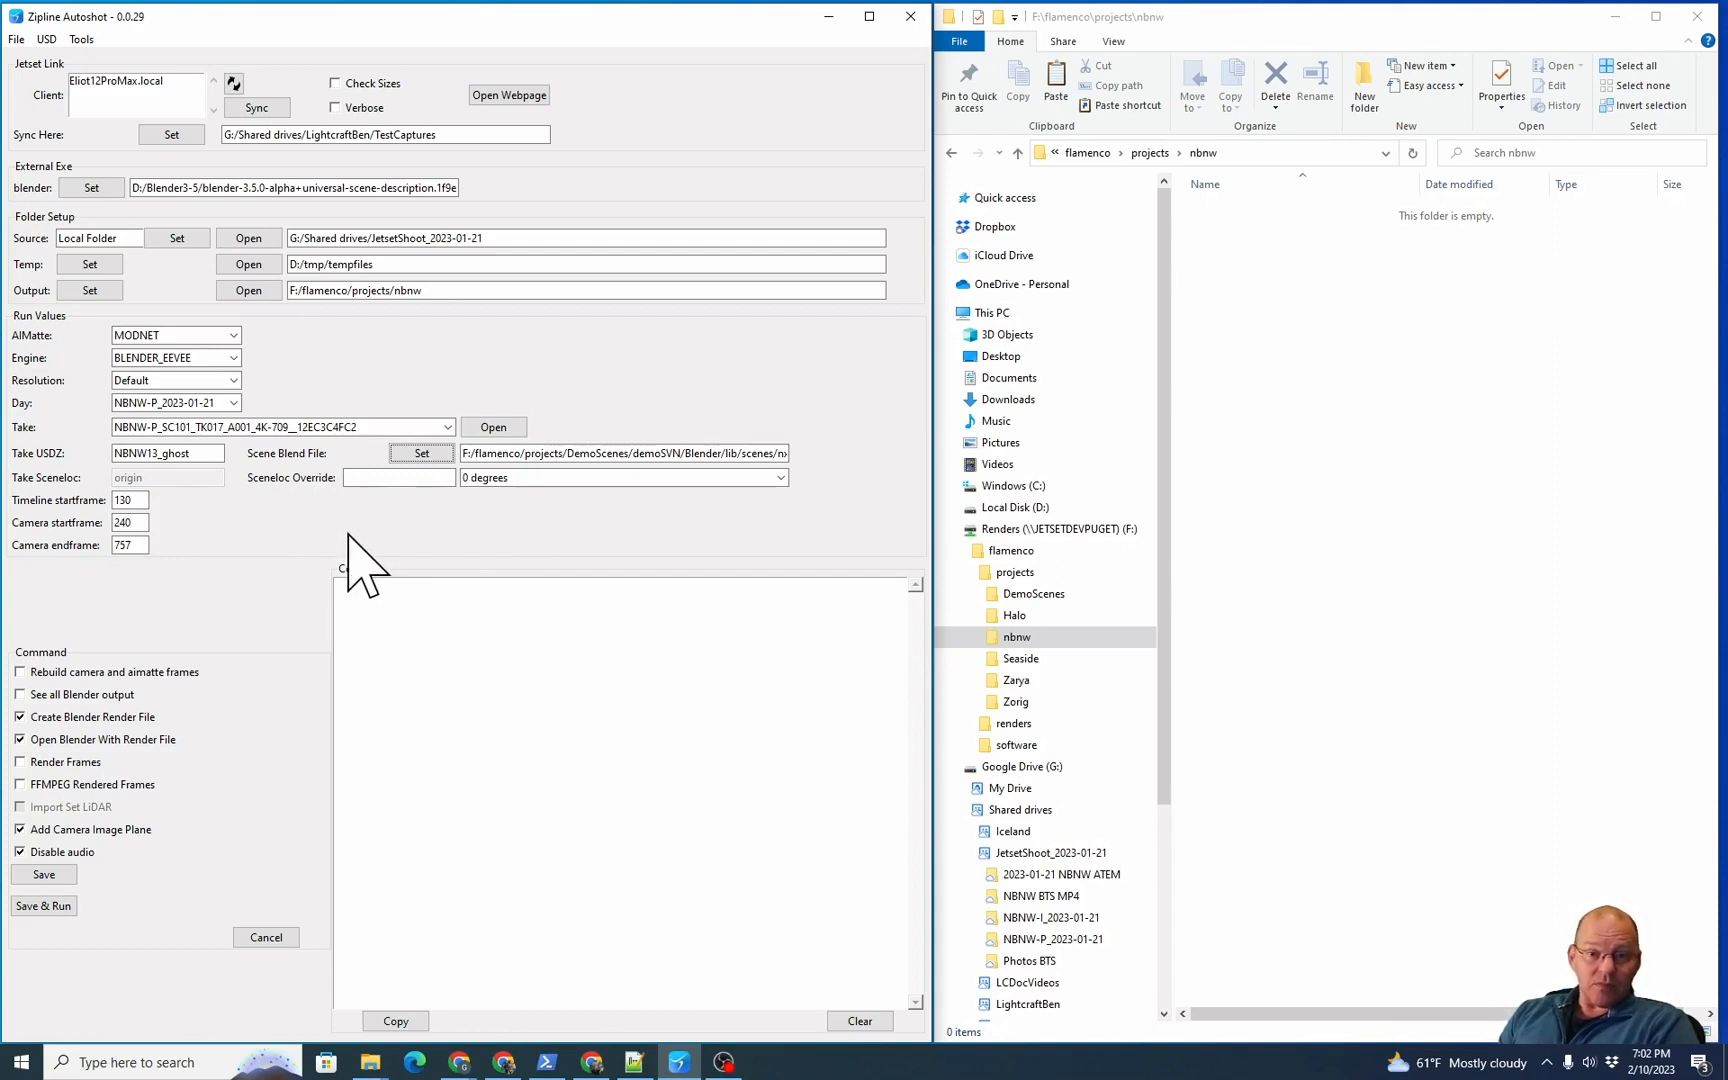
Look at the sceneloc override field and its available rotation angles
{"action": "left_click", "coordinate": [373, 480]}
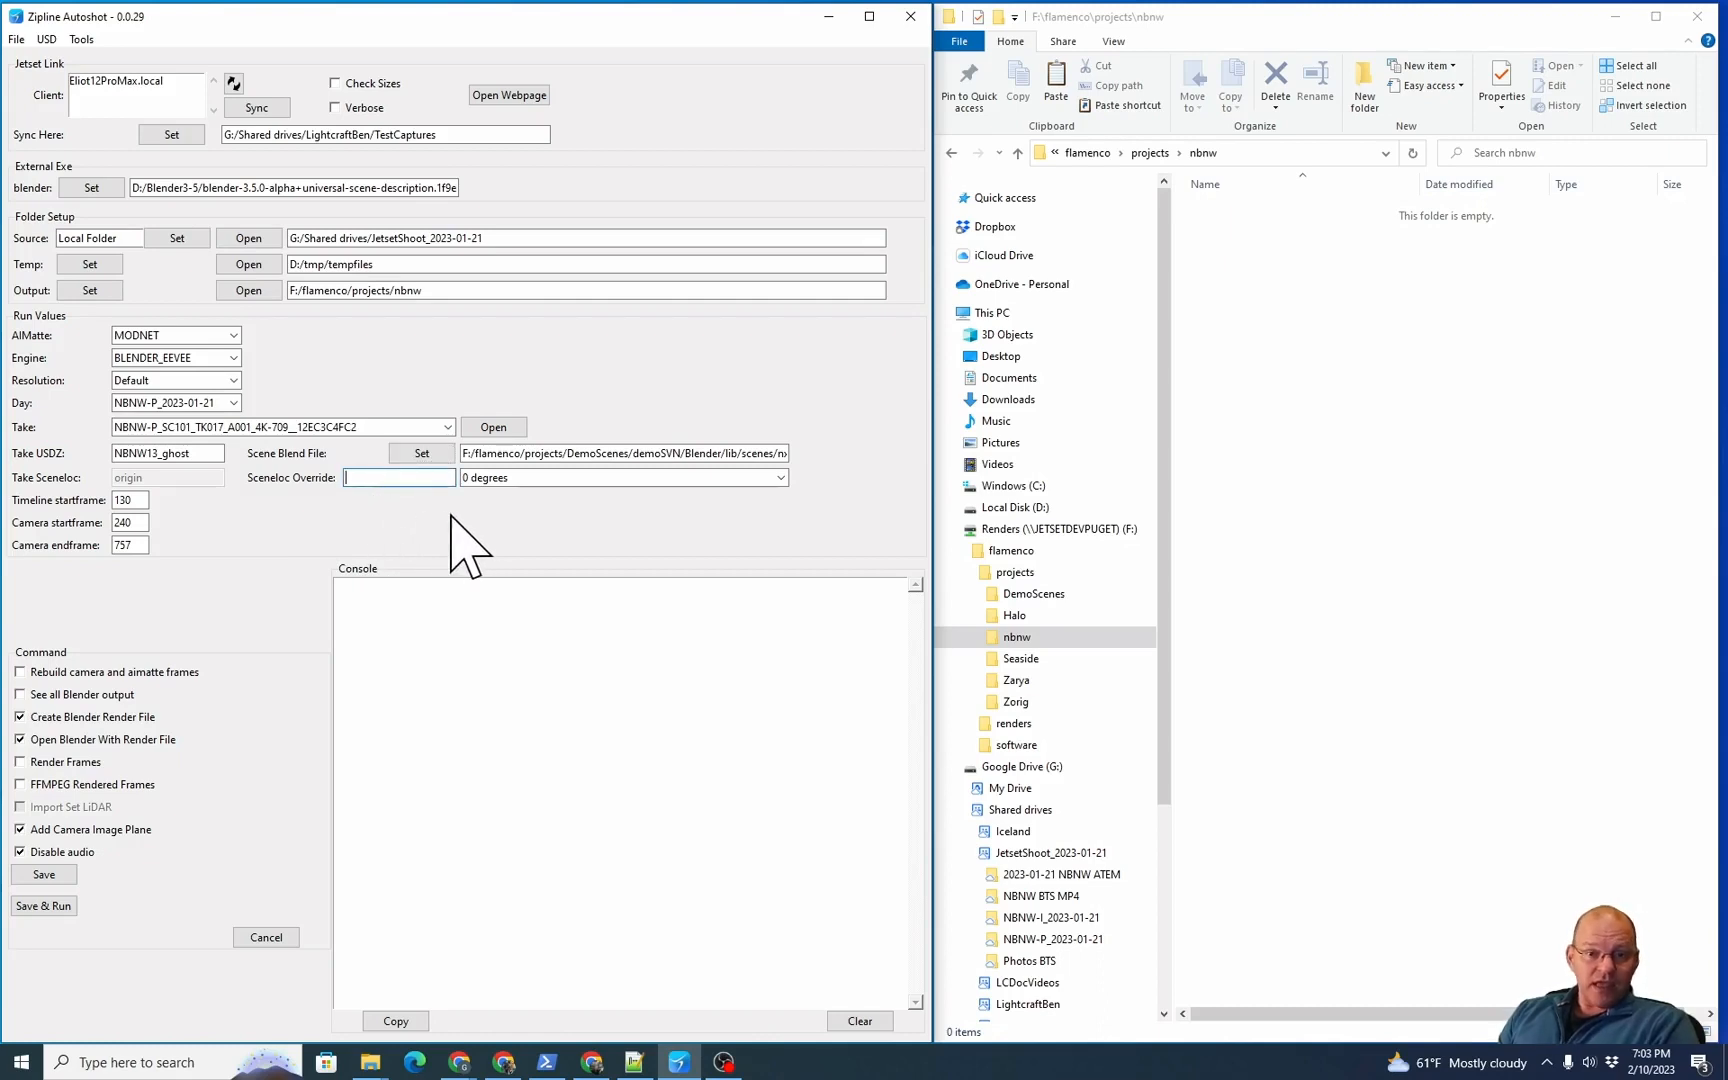
{"action": "left_click", "coordinate": [522, 480]}
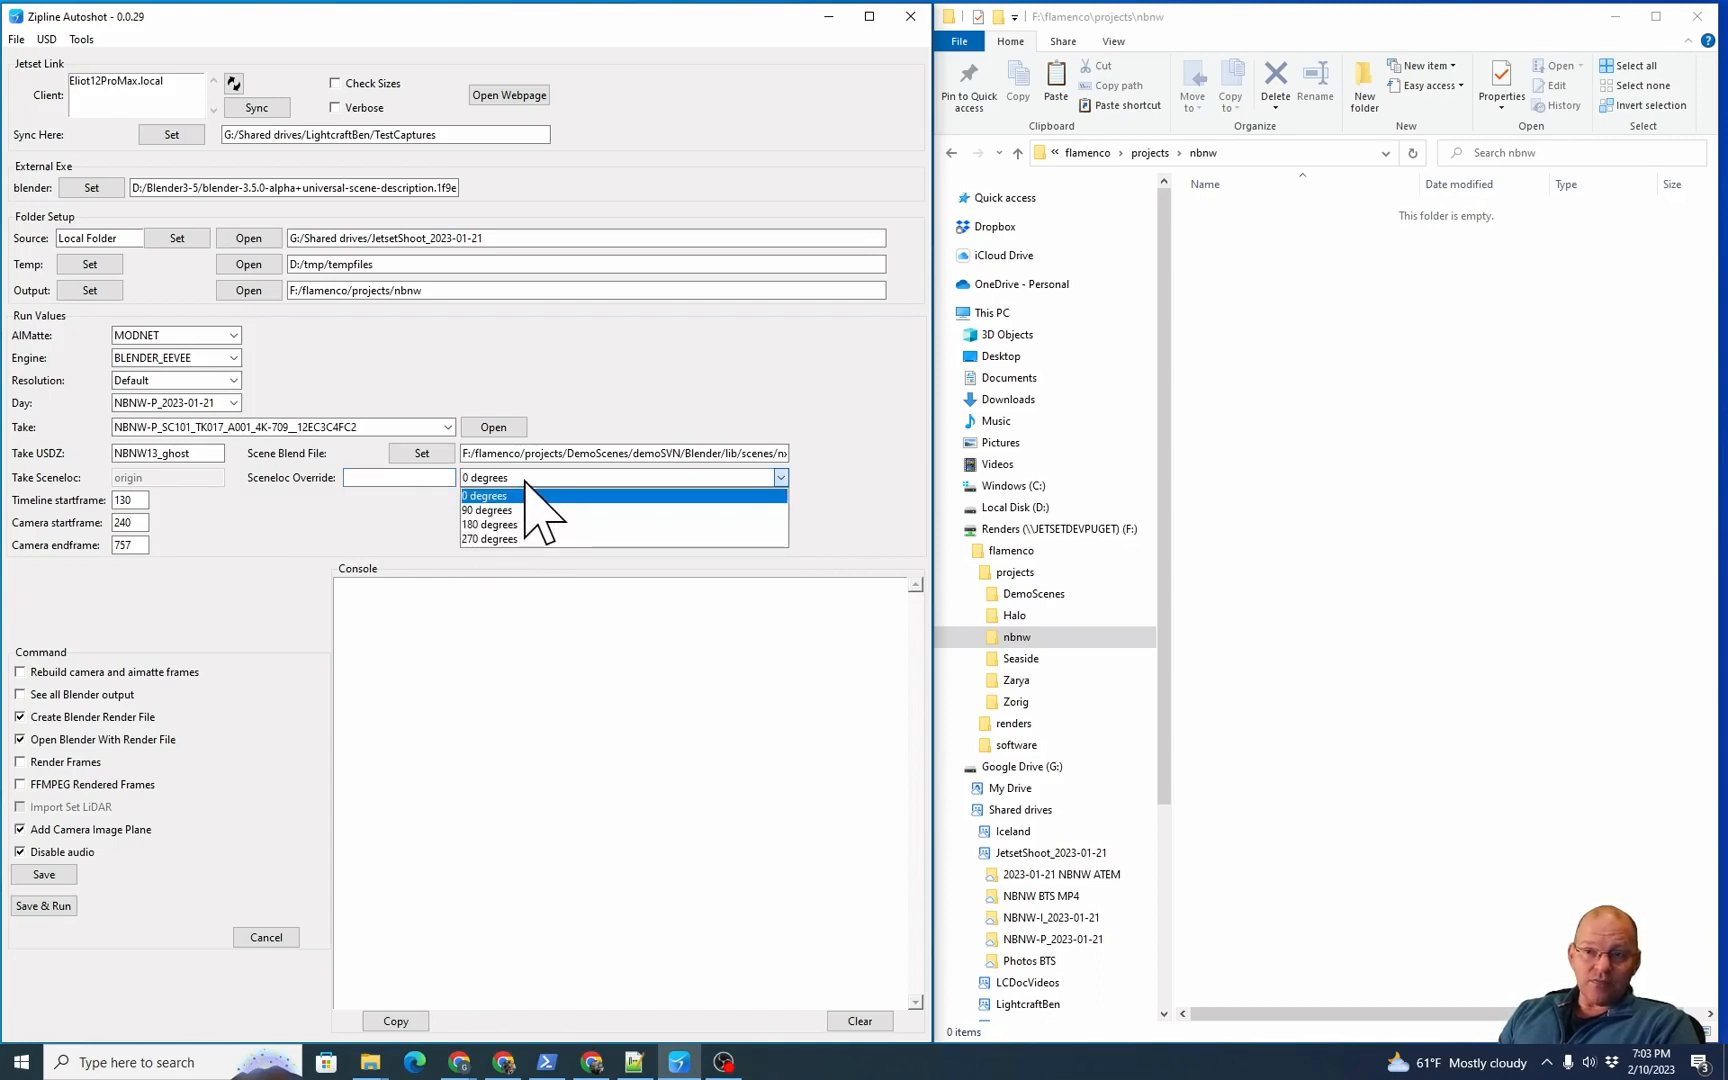
{"action": "left_click", "coordinate": [428, 512]}
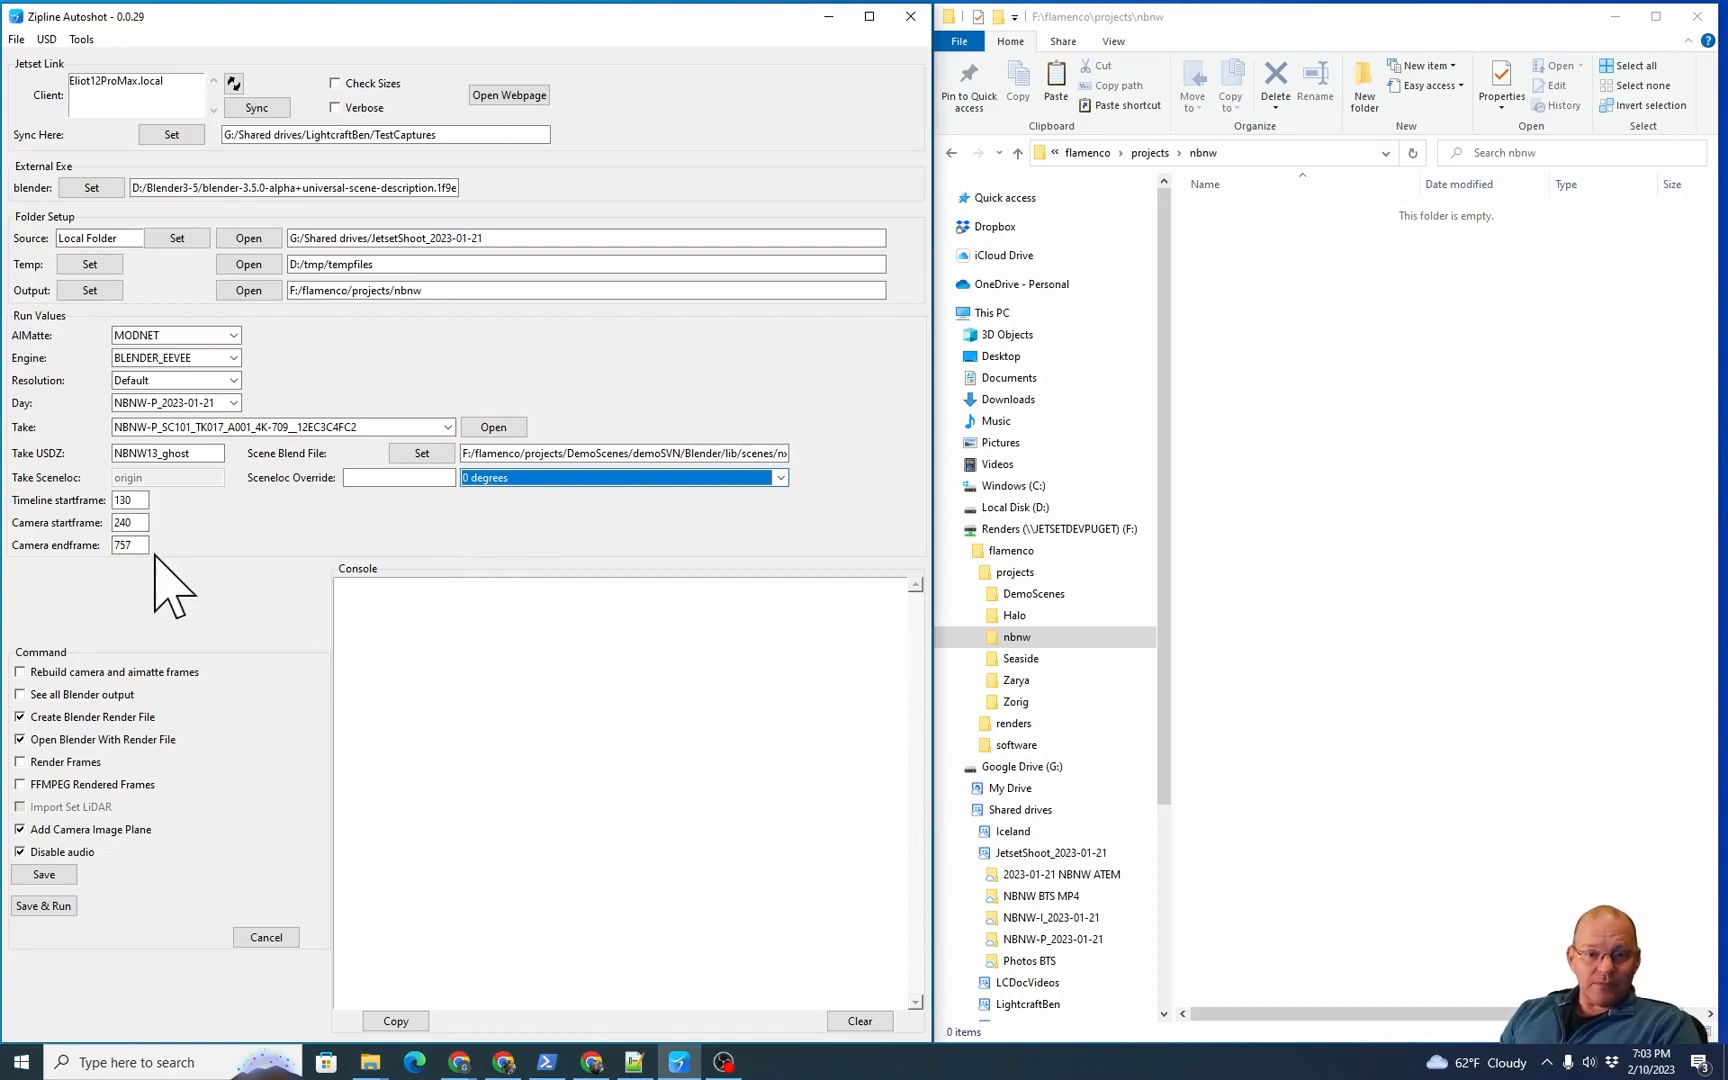
Set the camera endframe to 540, then save the settings and run the job
{"action": "left_click", "coordinate": [114, 503]}
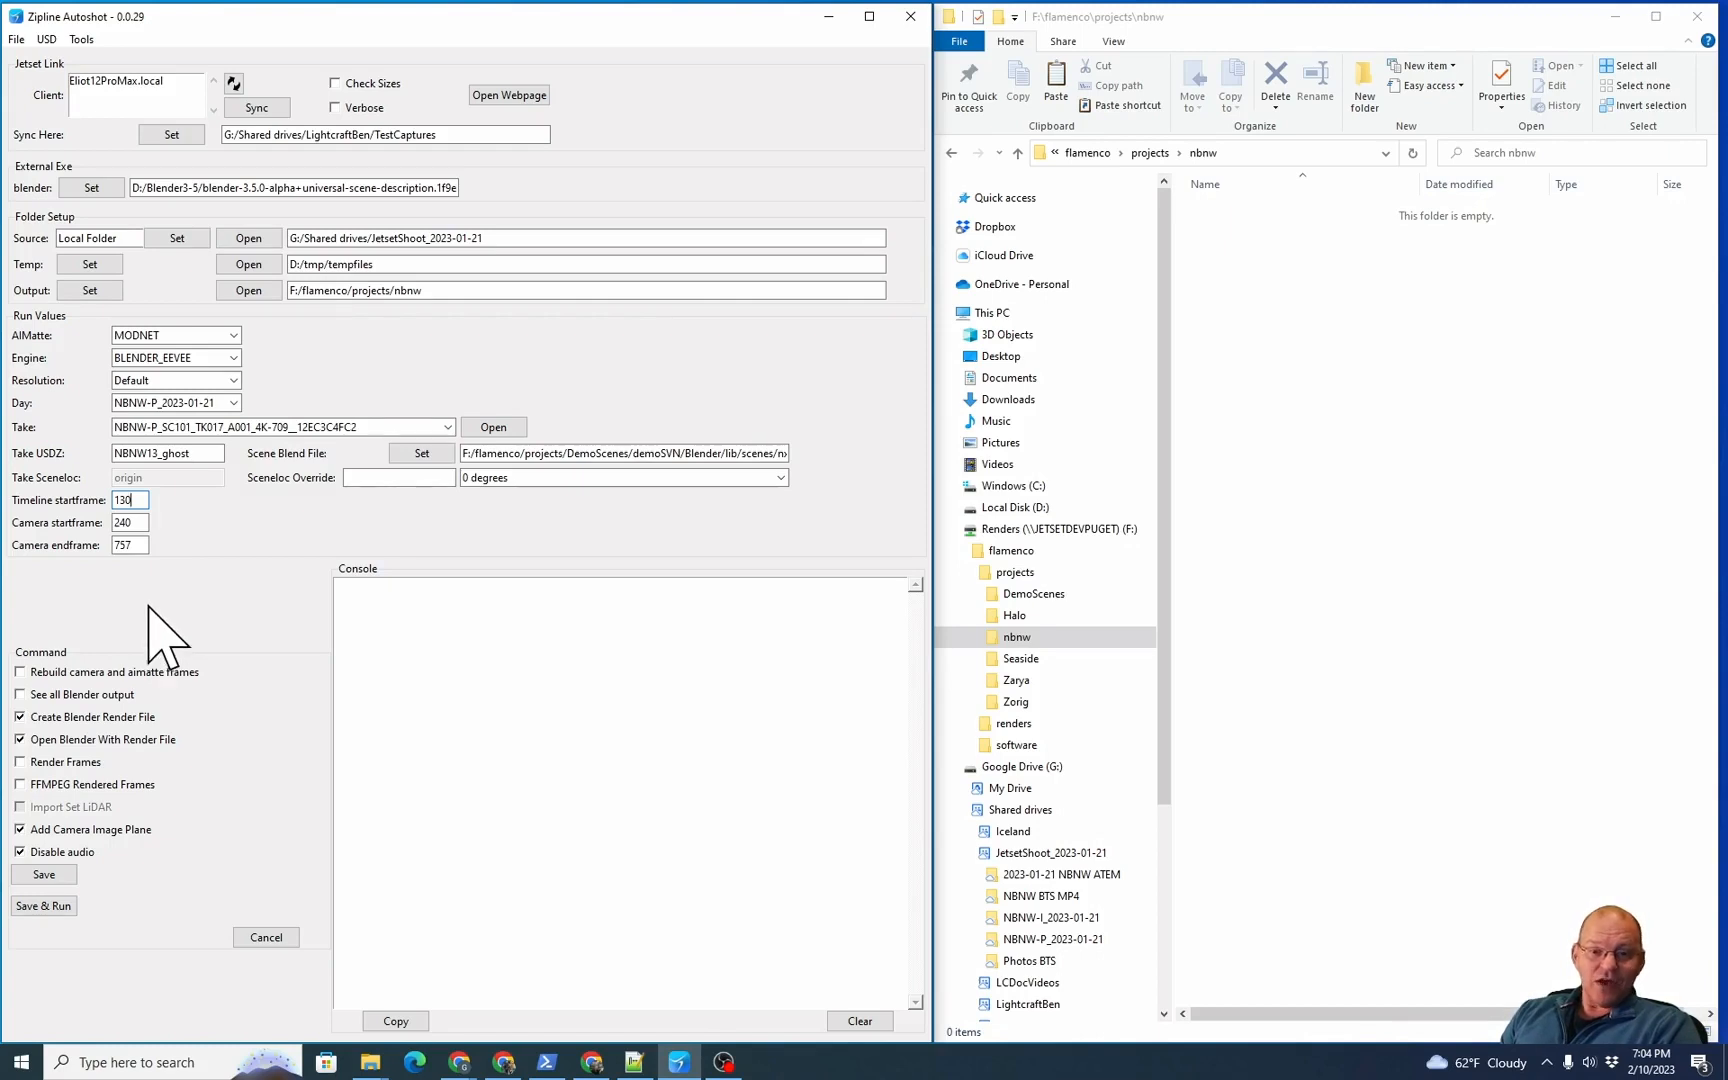
{"action": "left_click", "coordinate": [131, 522]}
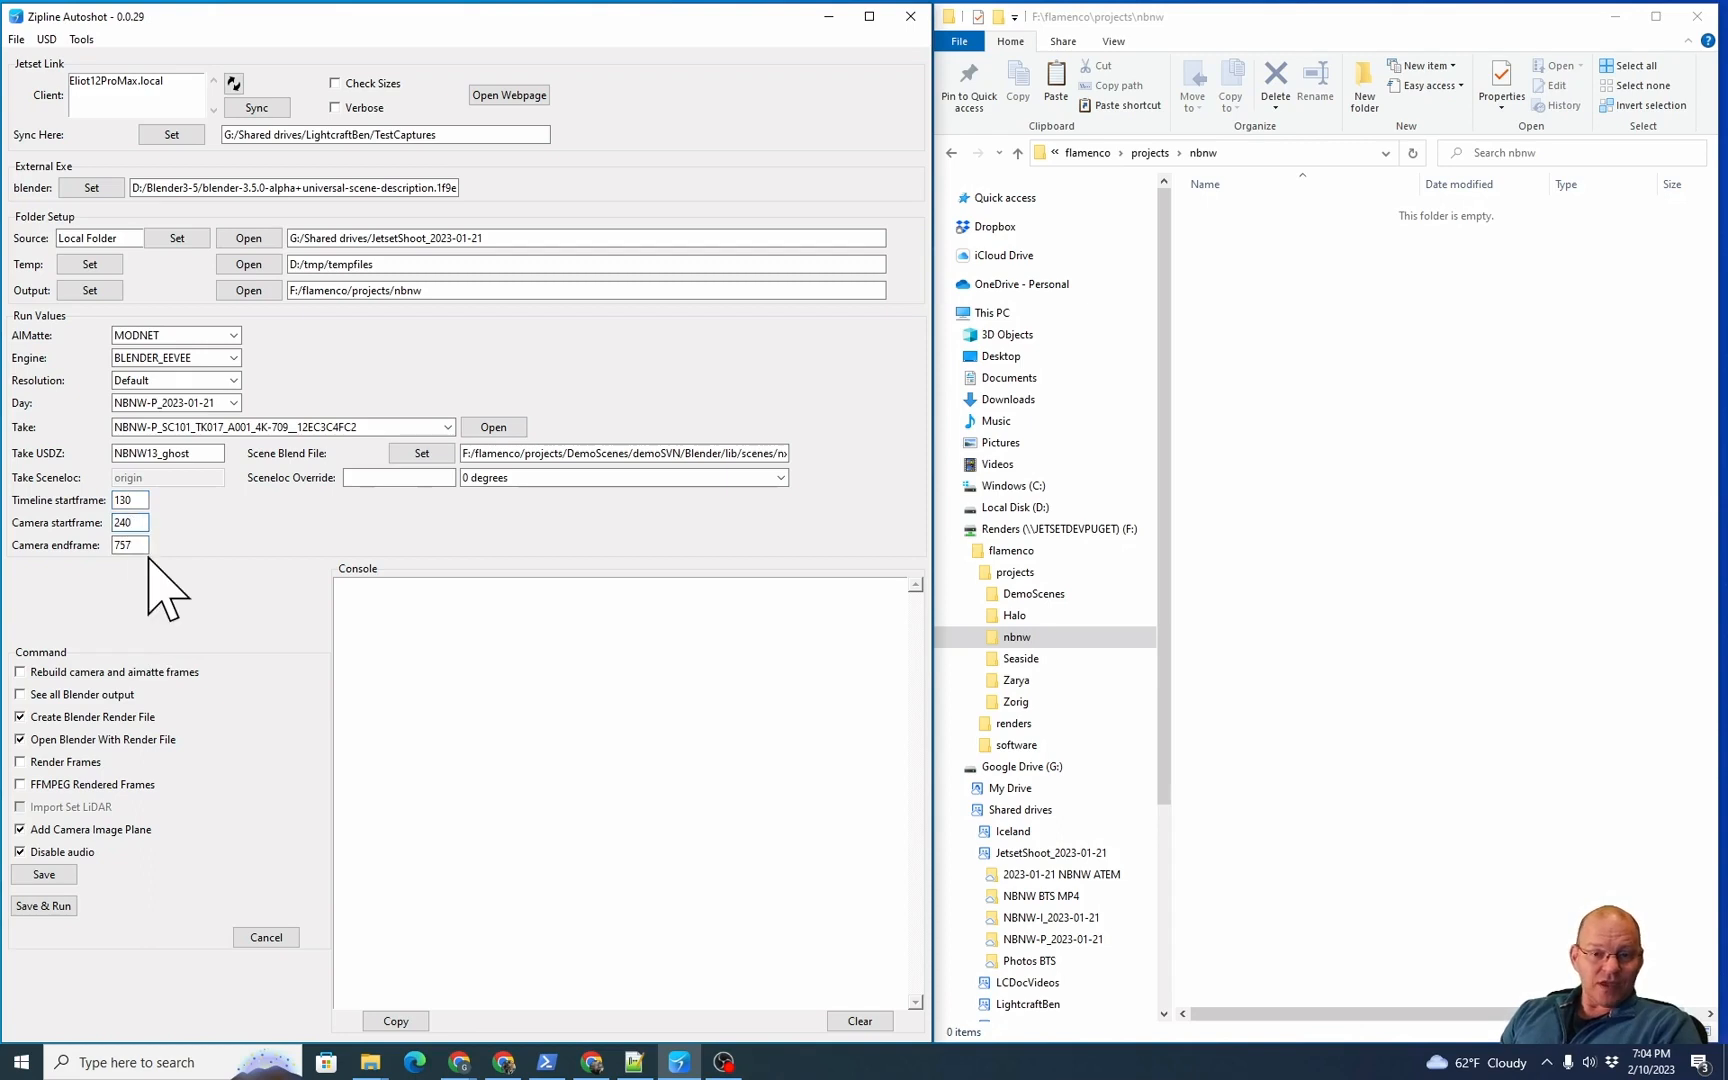
{"action": "key", "text": "Tab"}
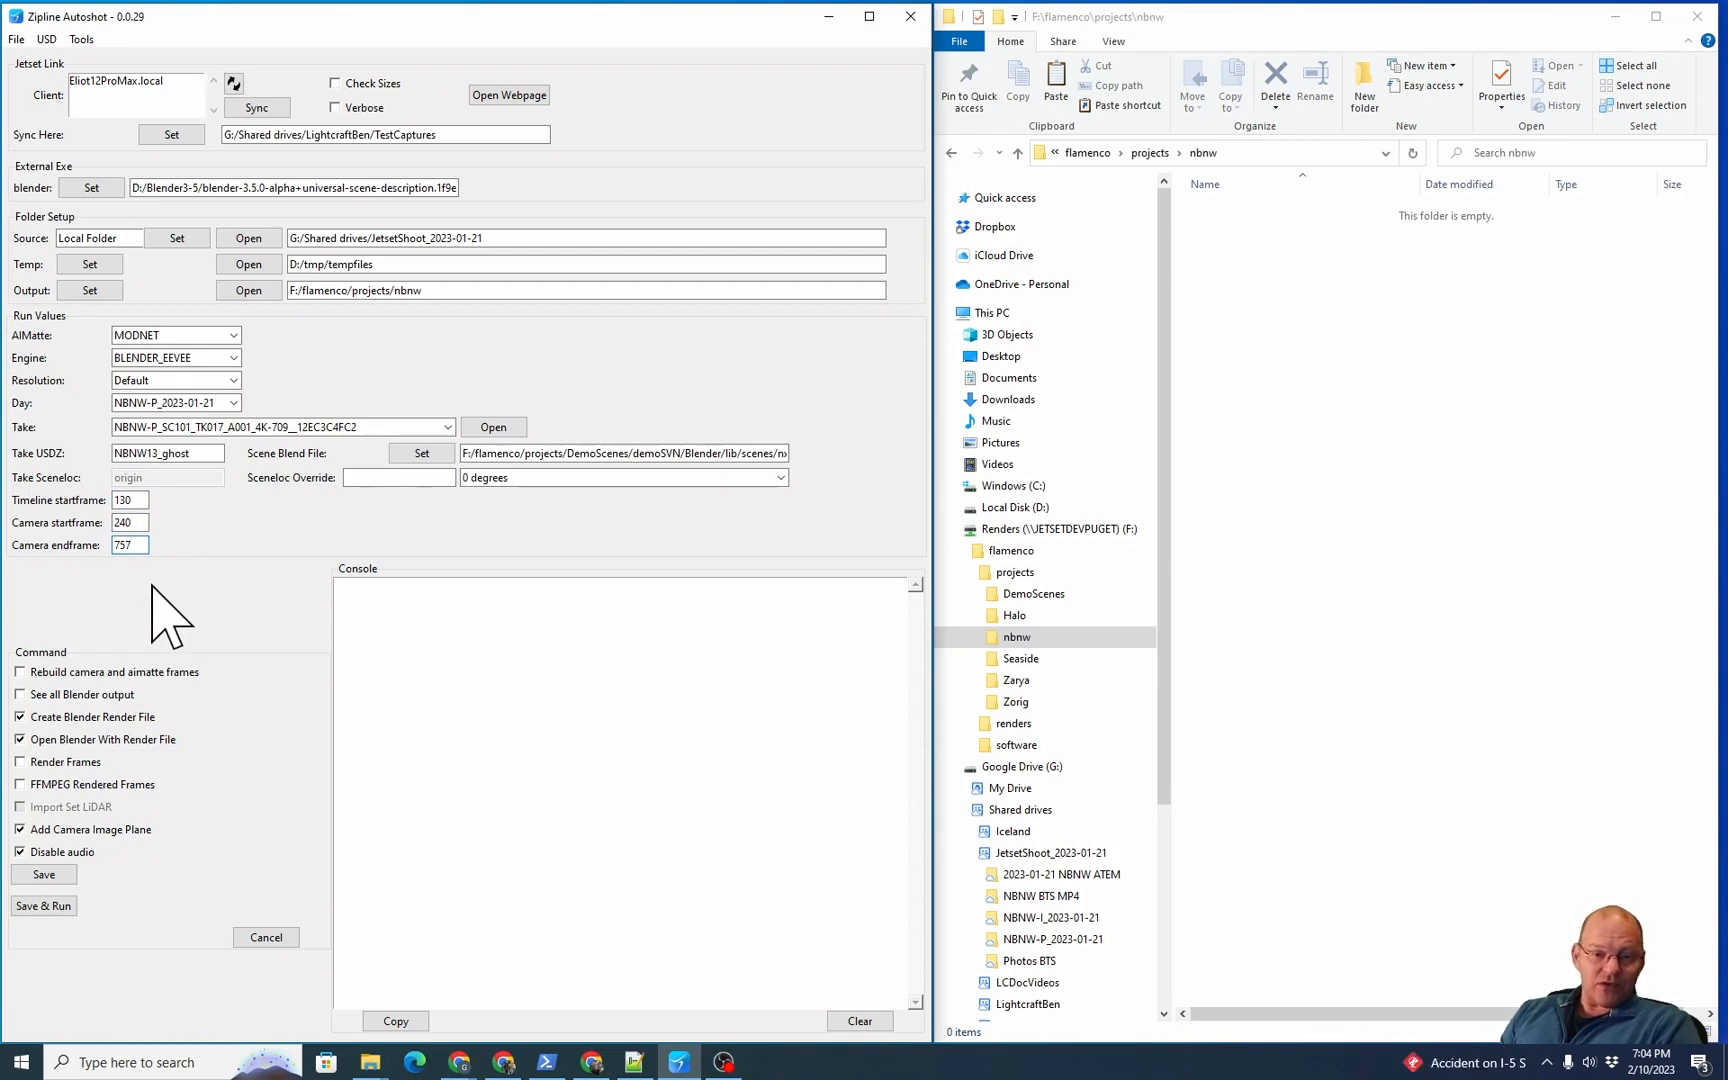
{"action": "key", "text": "ctrl+a"}
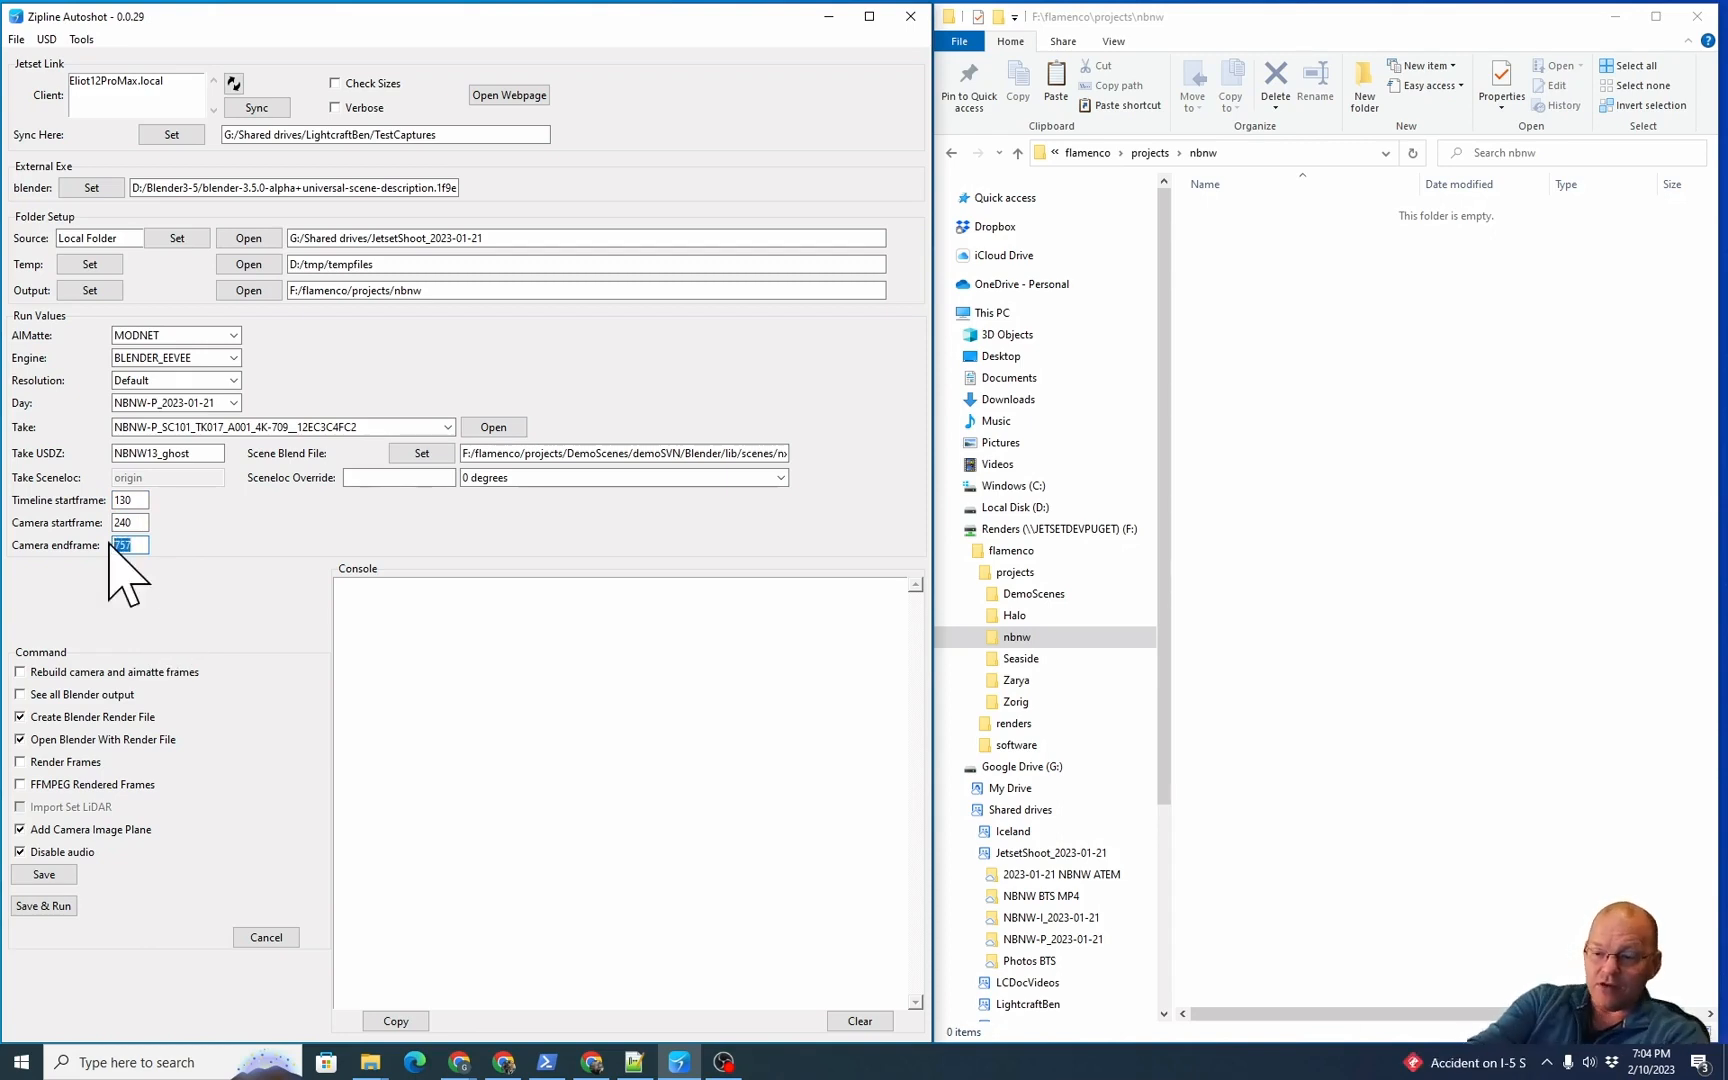
{"action": "type", "text": "540"}
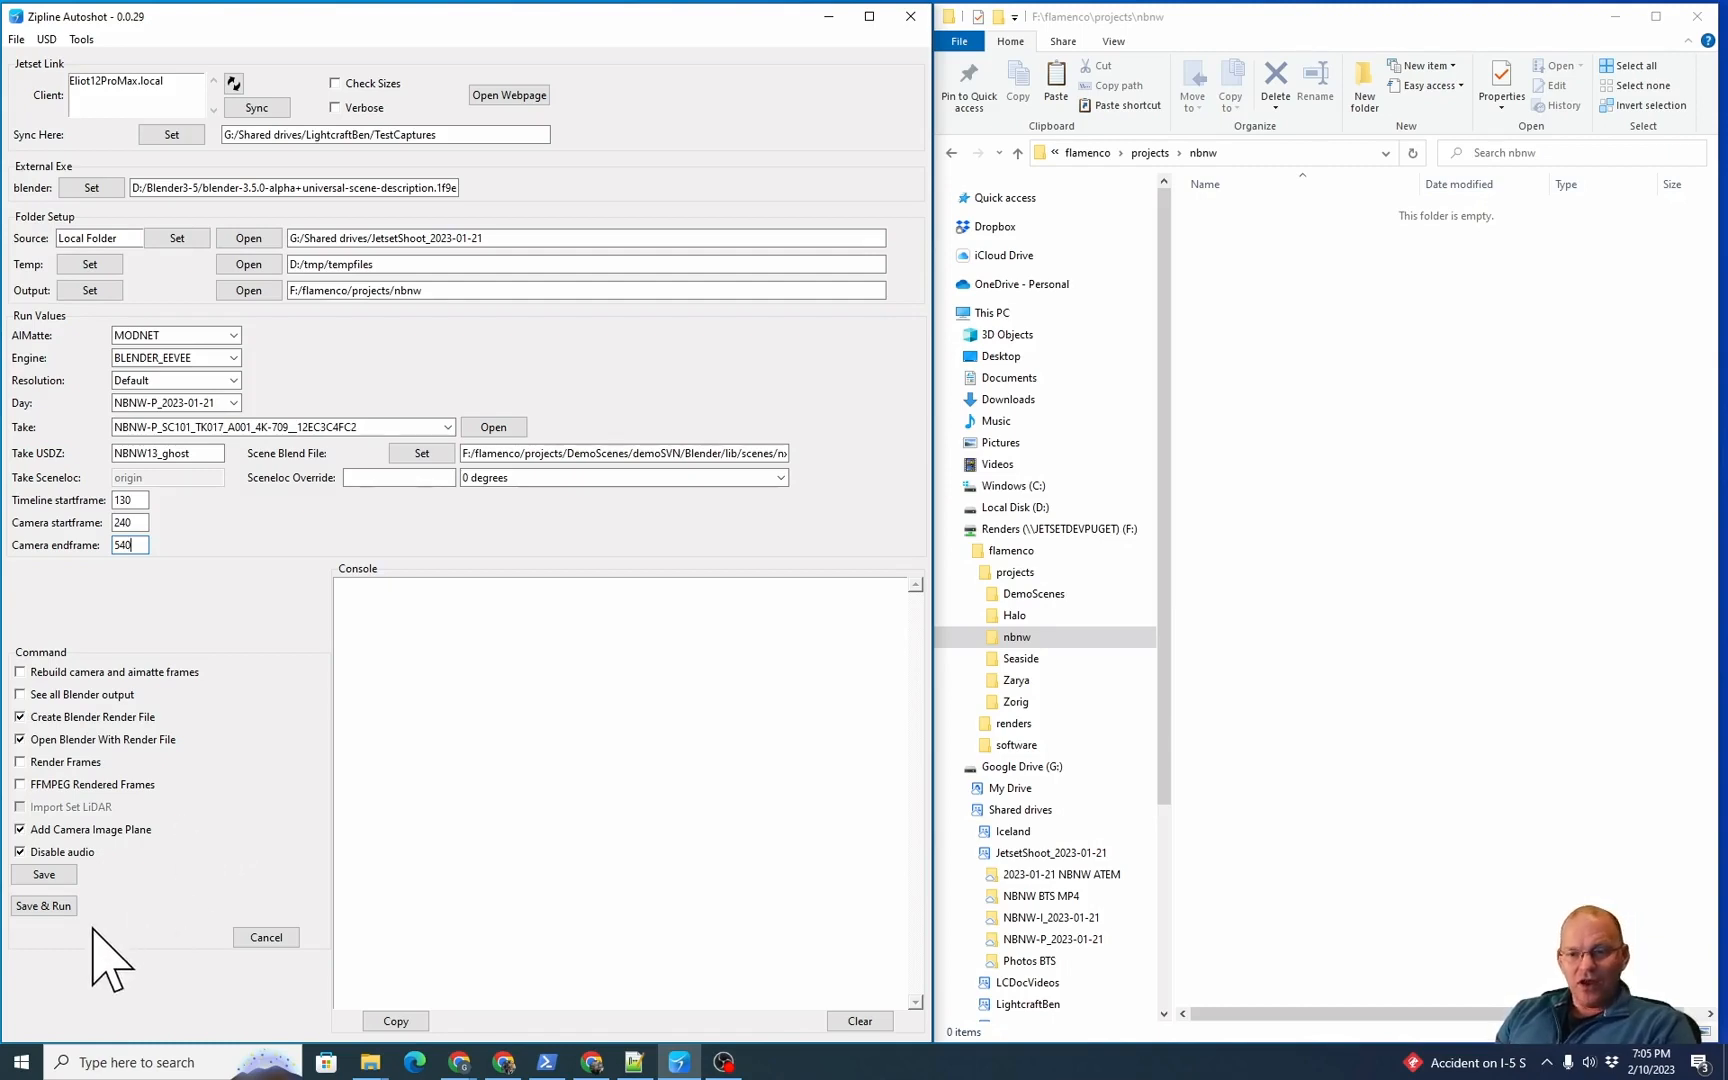
{"action": "left_click", "coordinate": [58, 906]}
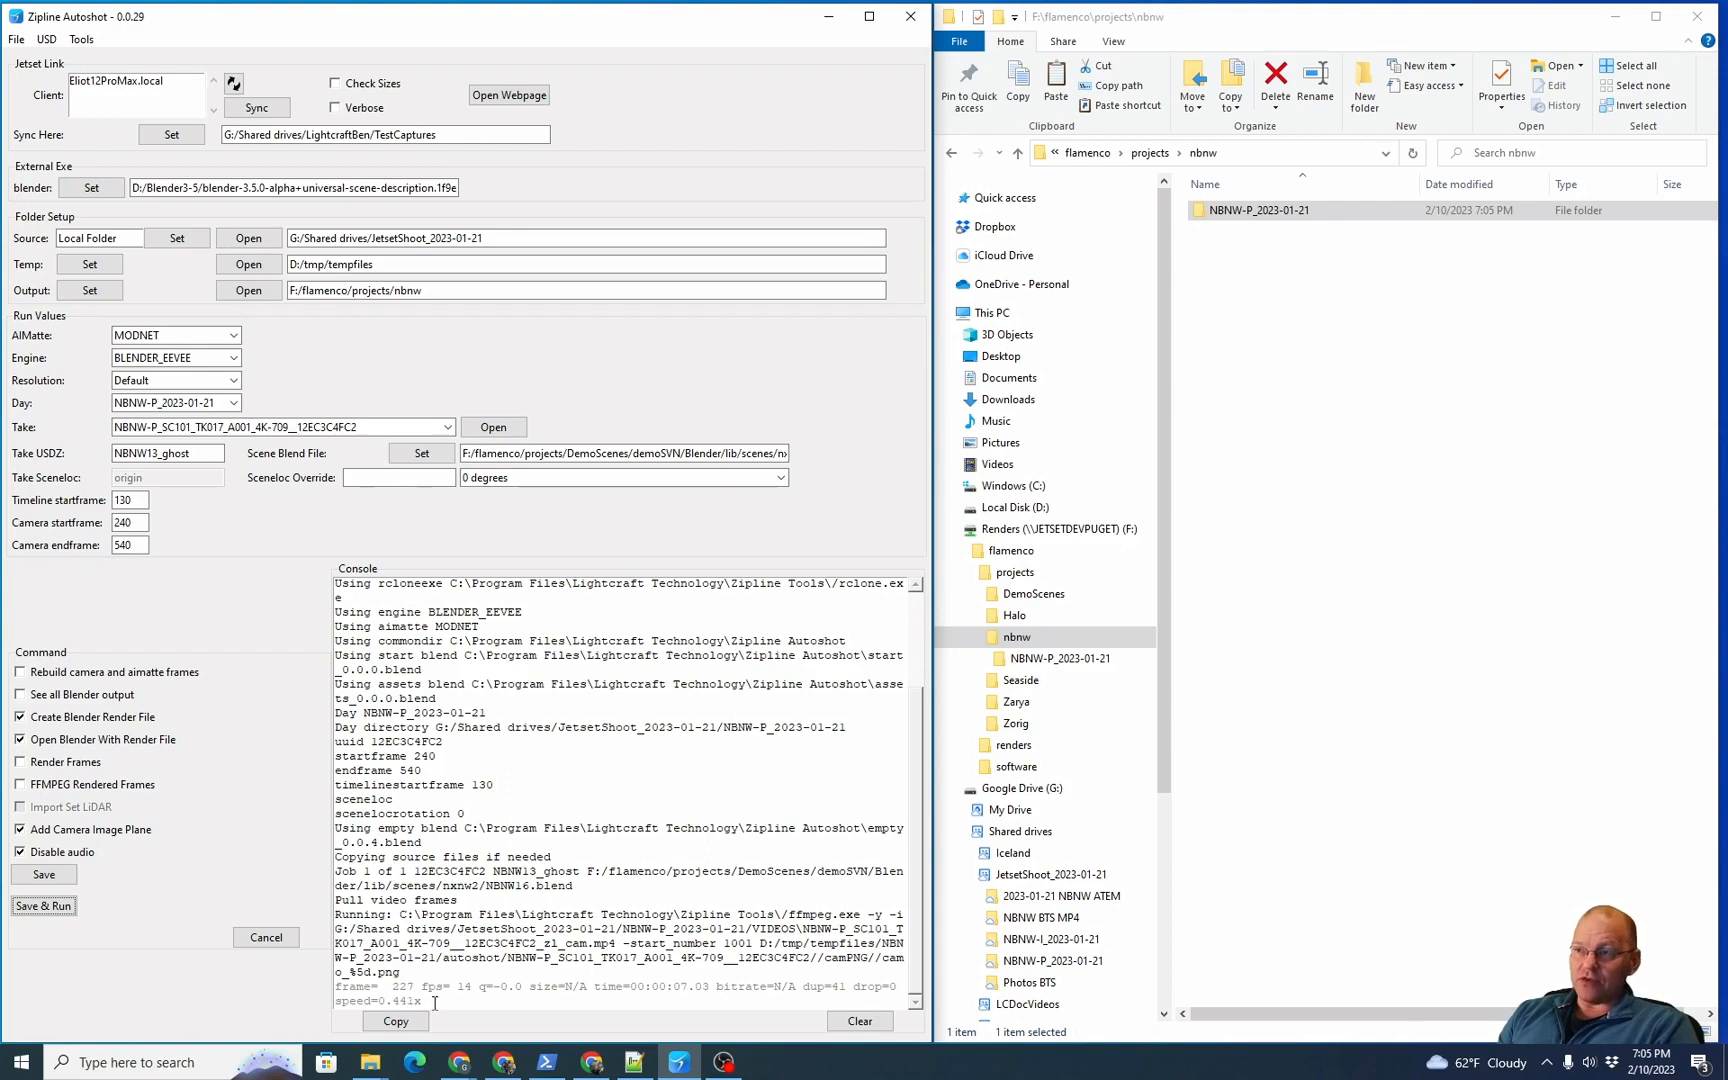
Browse the output folder NBNW-P_2023-01-21 through autoshot and the TK017 take to its camEXR frames
{"action": "left_click", "coordinate": [982, 659]}
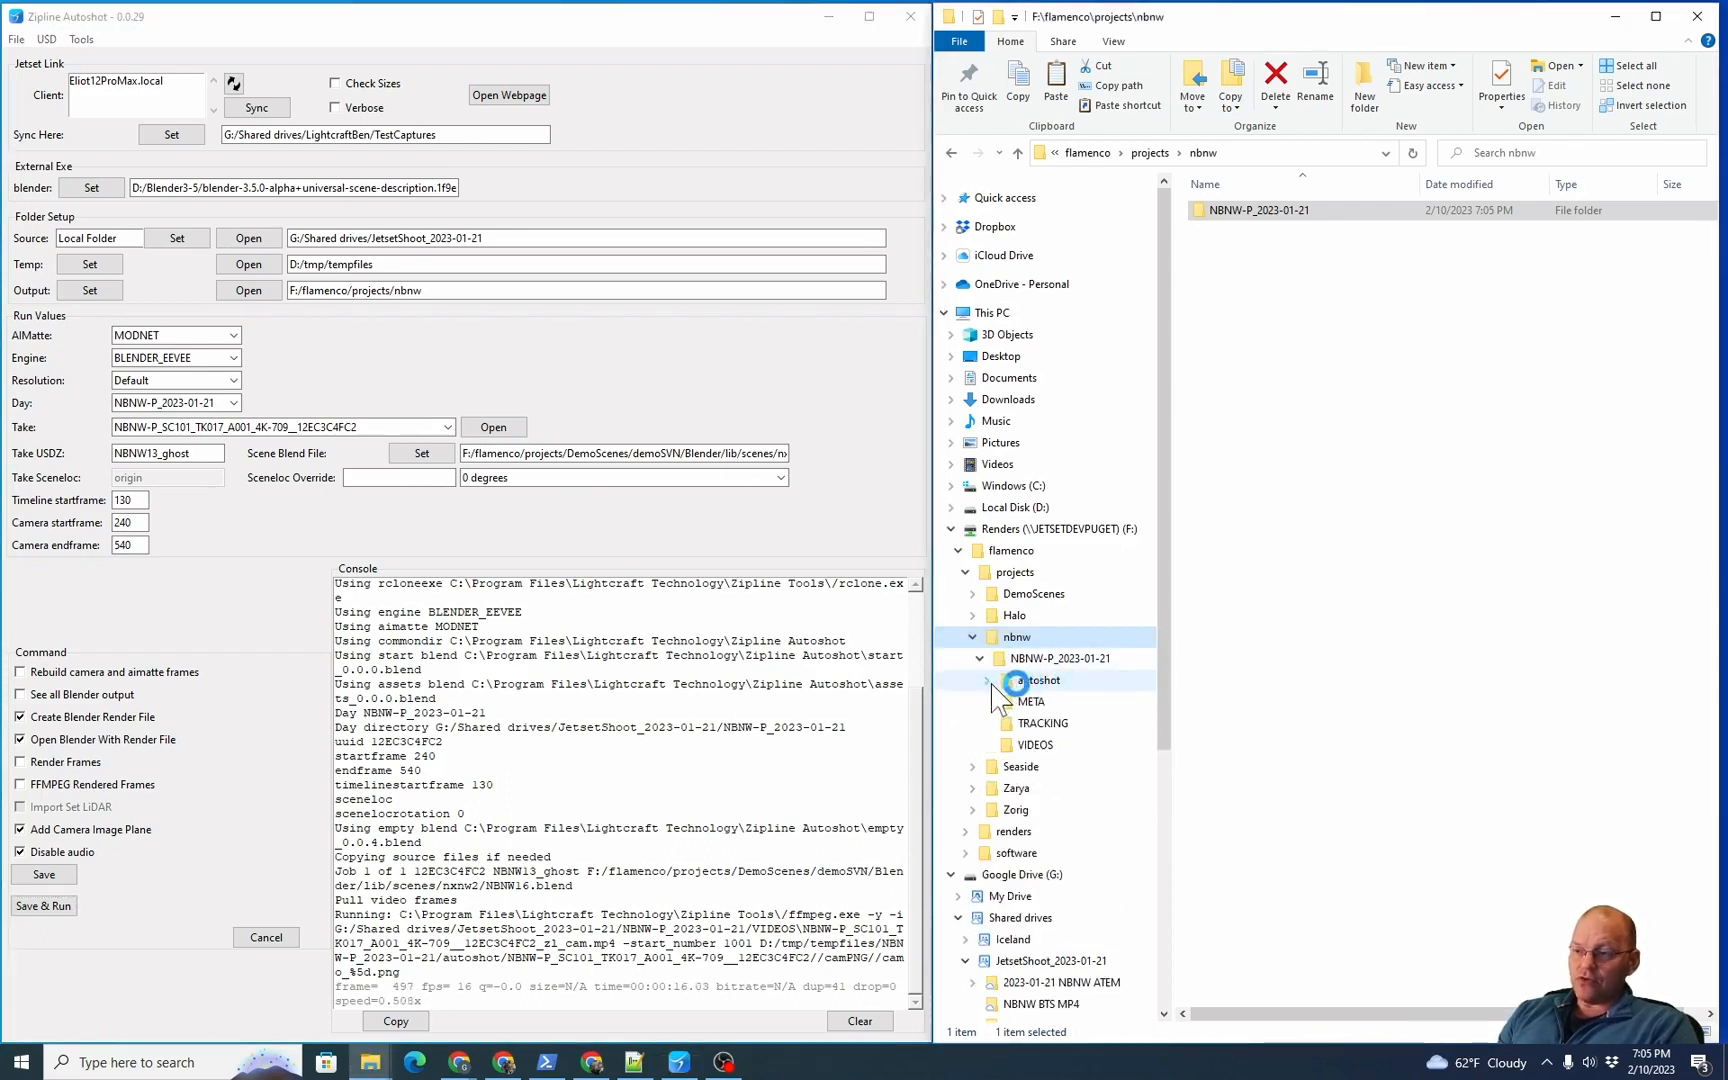
{"action": "left_click", "coordinate": [1013, 680]}
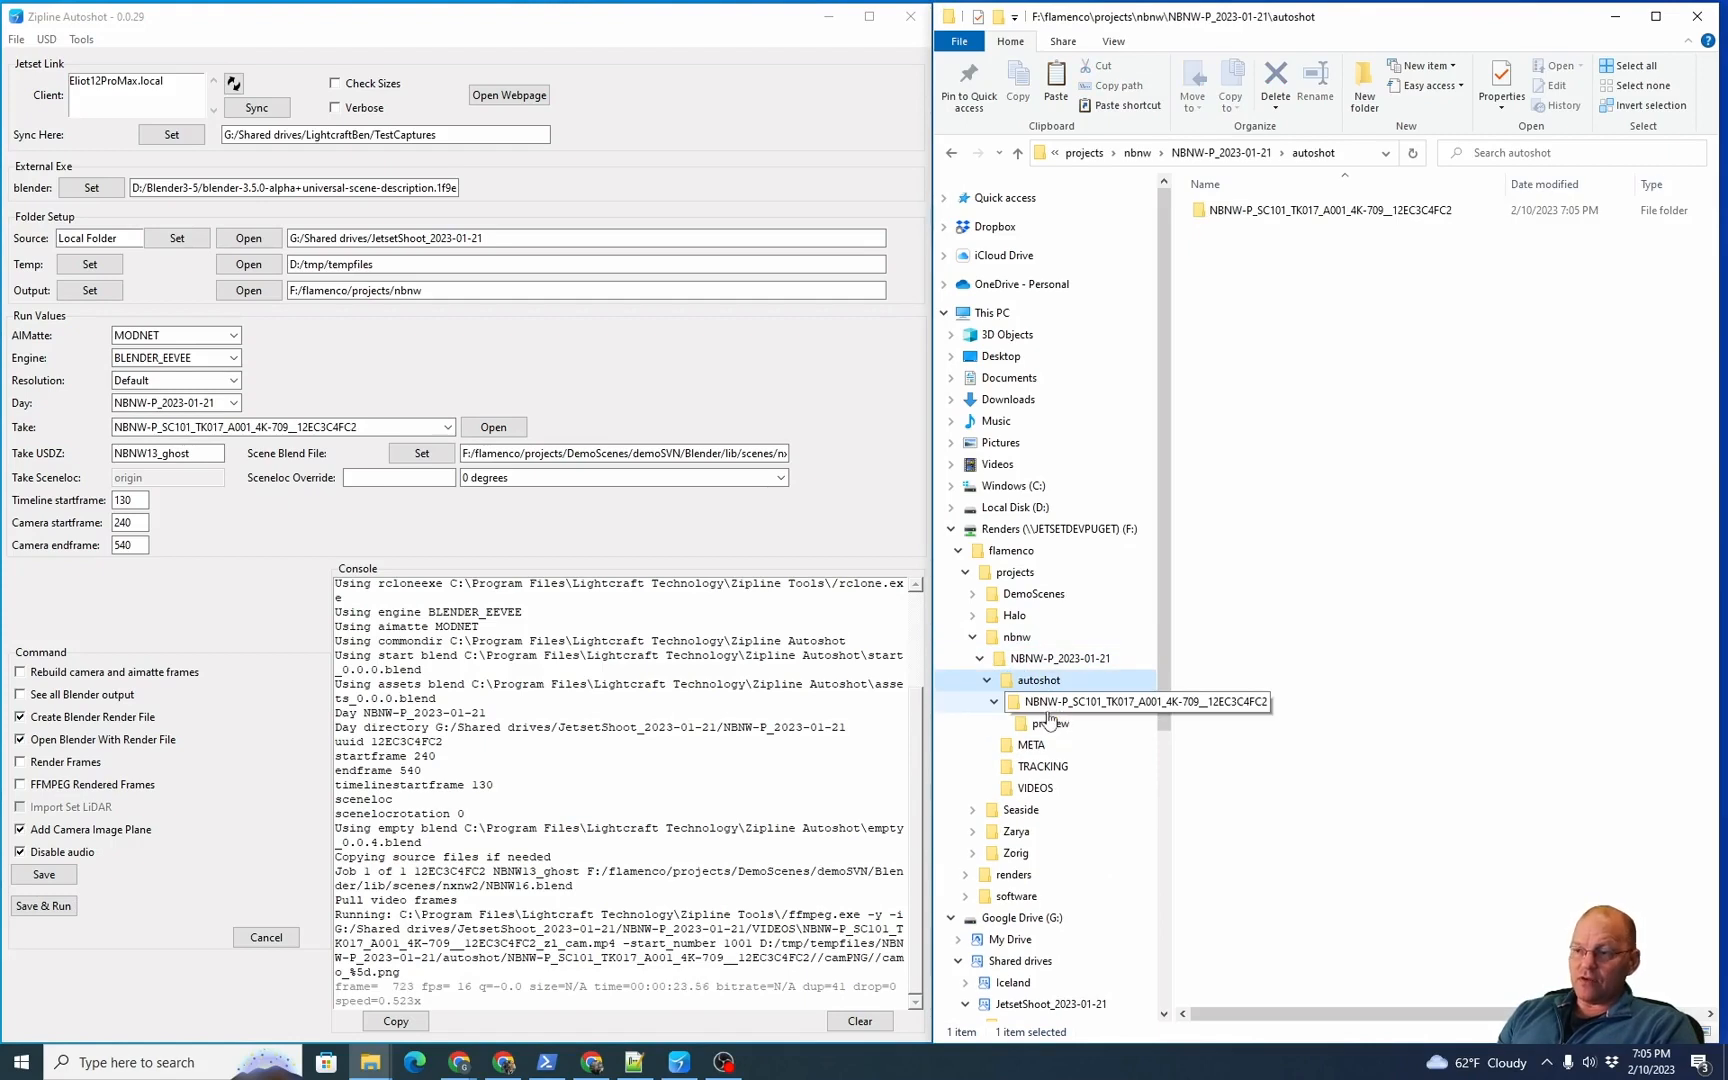
{"action": "left_click", "coordinate": [1050, 703]}
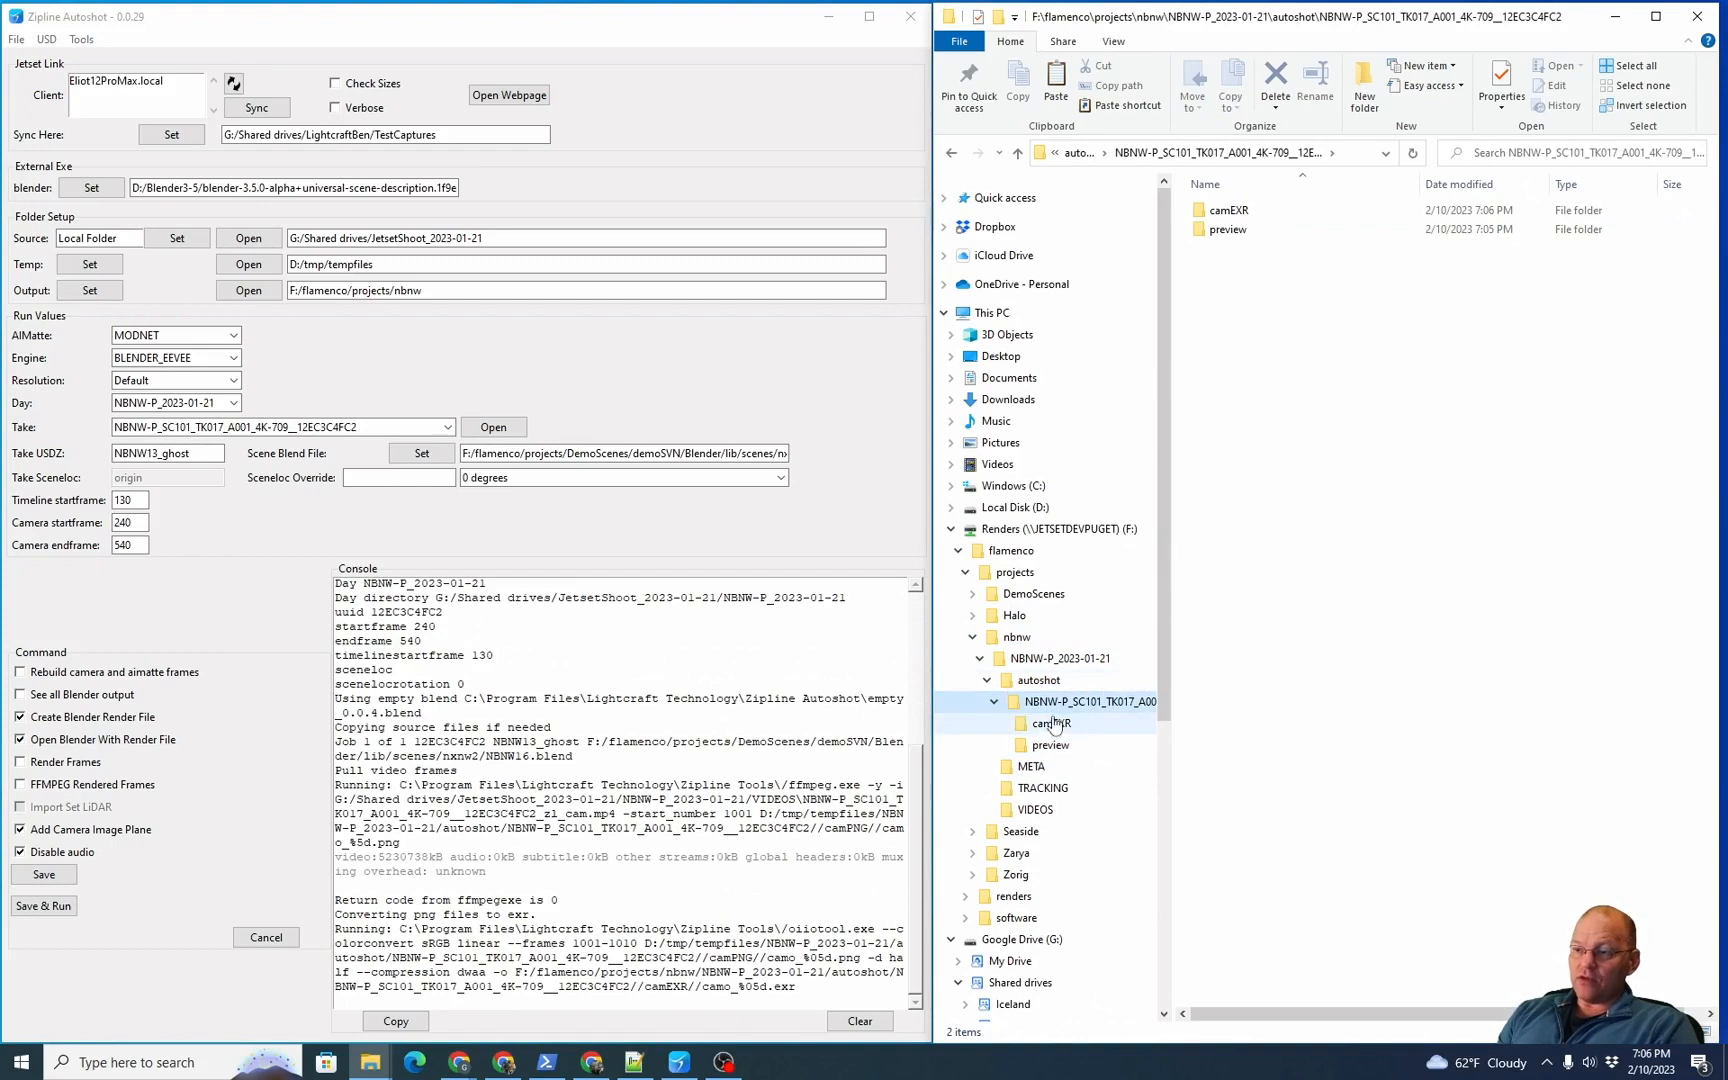
{"action": "left_click", "coordinate": [1051, 723]}
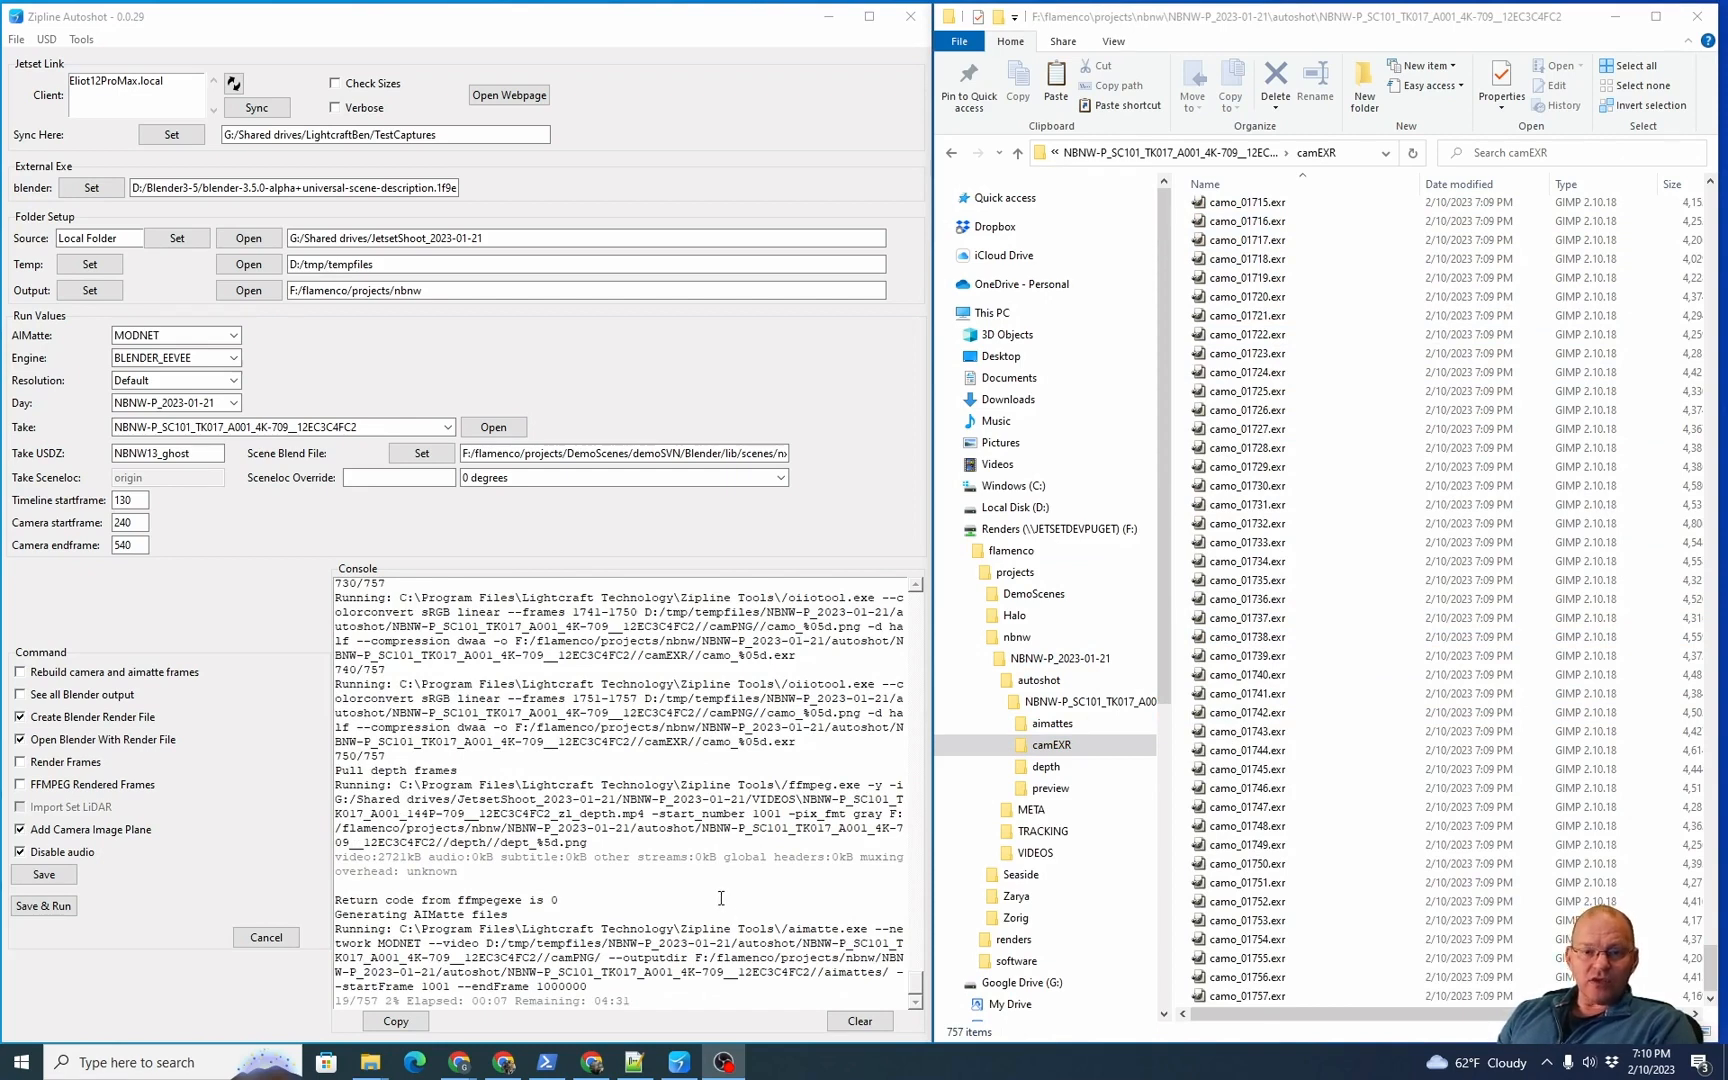
Open the take's aimattes folder and display its generated matte frames as thumbnails
{"action": "left_click", "coordinate": [1043, 727]}
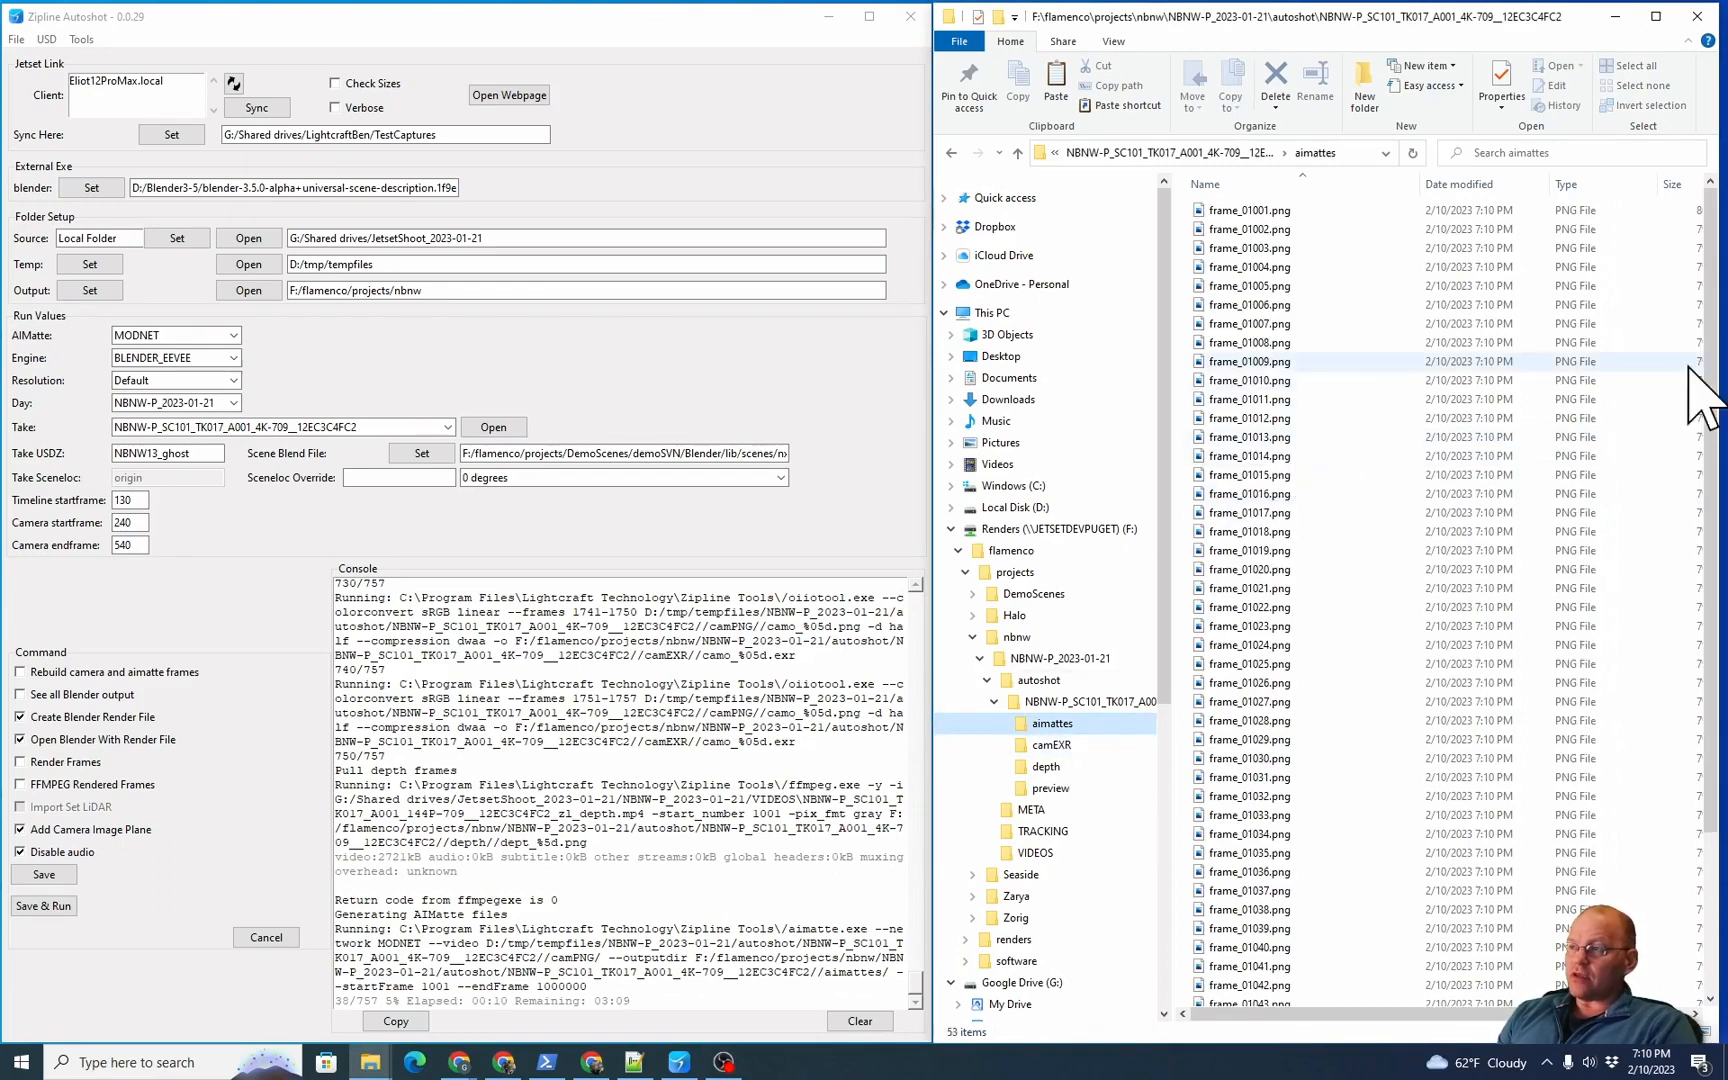
{"action": "right_click", "coordinate": [1340, 492]}
{"action": "mouse_move", "coordinate": [1396, 502]}
{"action": "left_click", "coordinate": [1595, 529]}
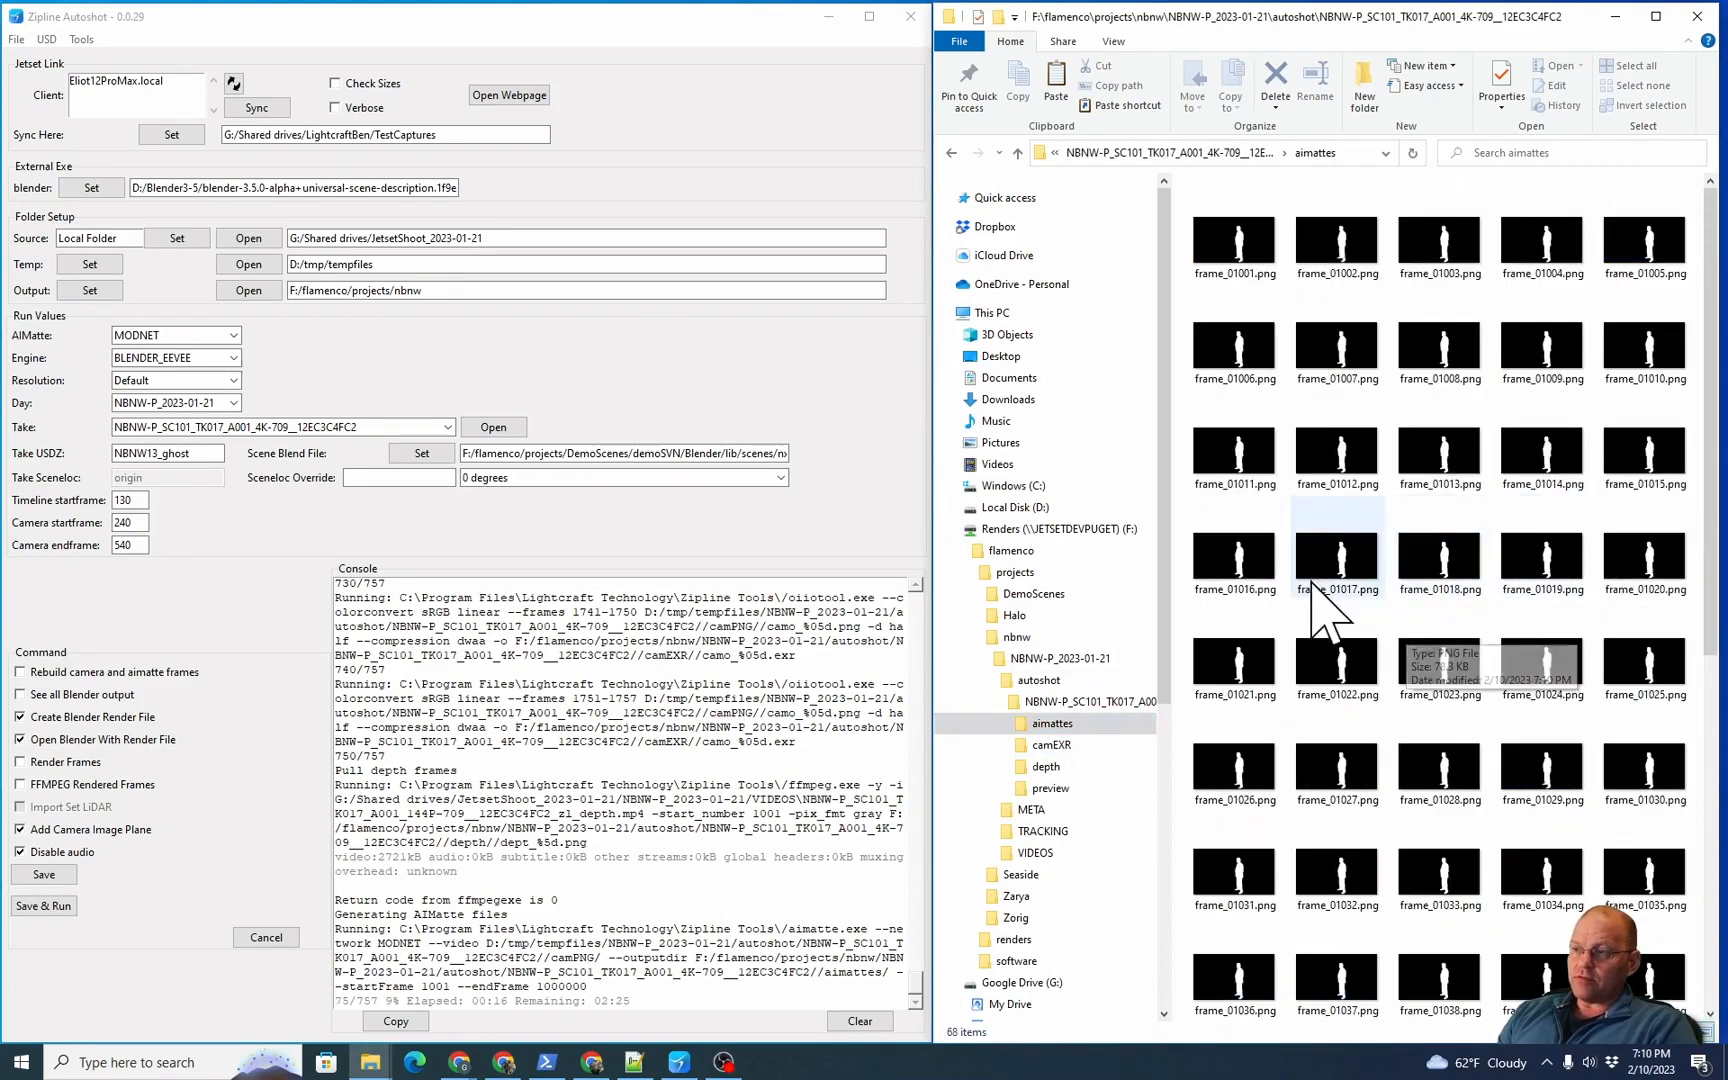
{"action": "right_click", "coordinate": [1279, 480]}
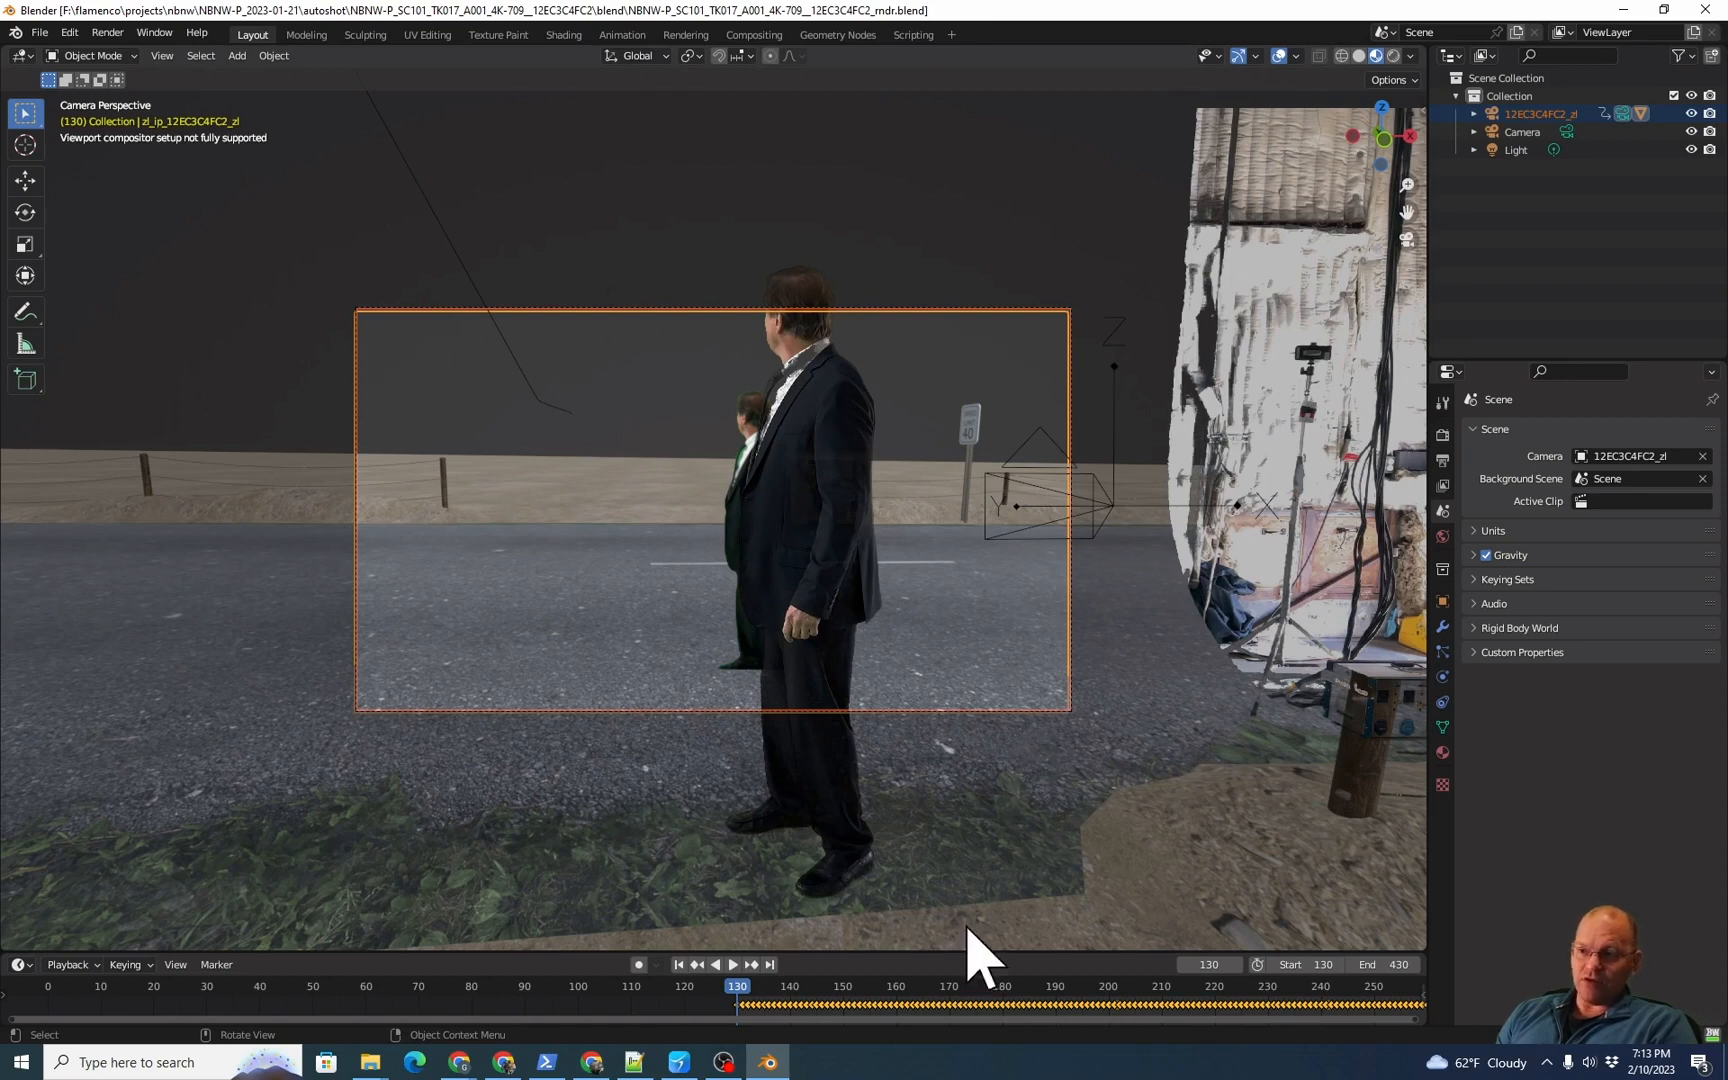
Switch to the generated render scene in Blender, enlarge the timeline area and fit the camera frame in the viewport
{"action": "left_click_drag", "start_coordinate": [920, 947], "coordinate": [915, 580]}
{"action": "key", "text": "Home"}
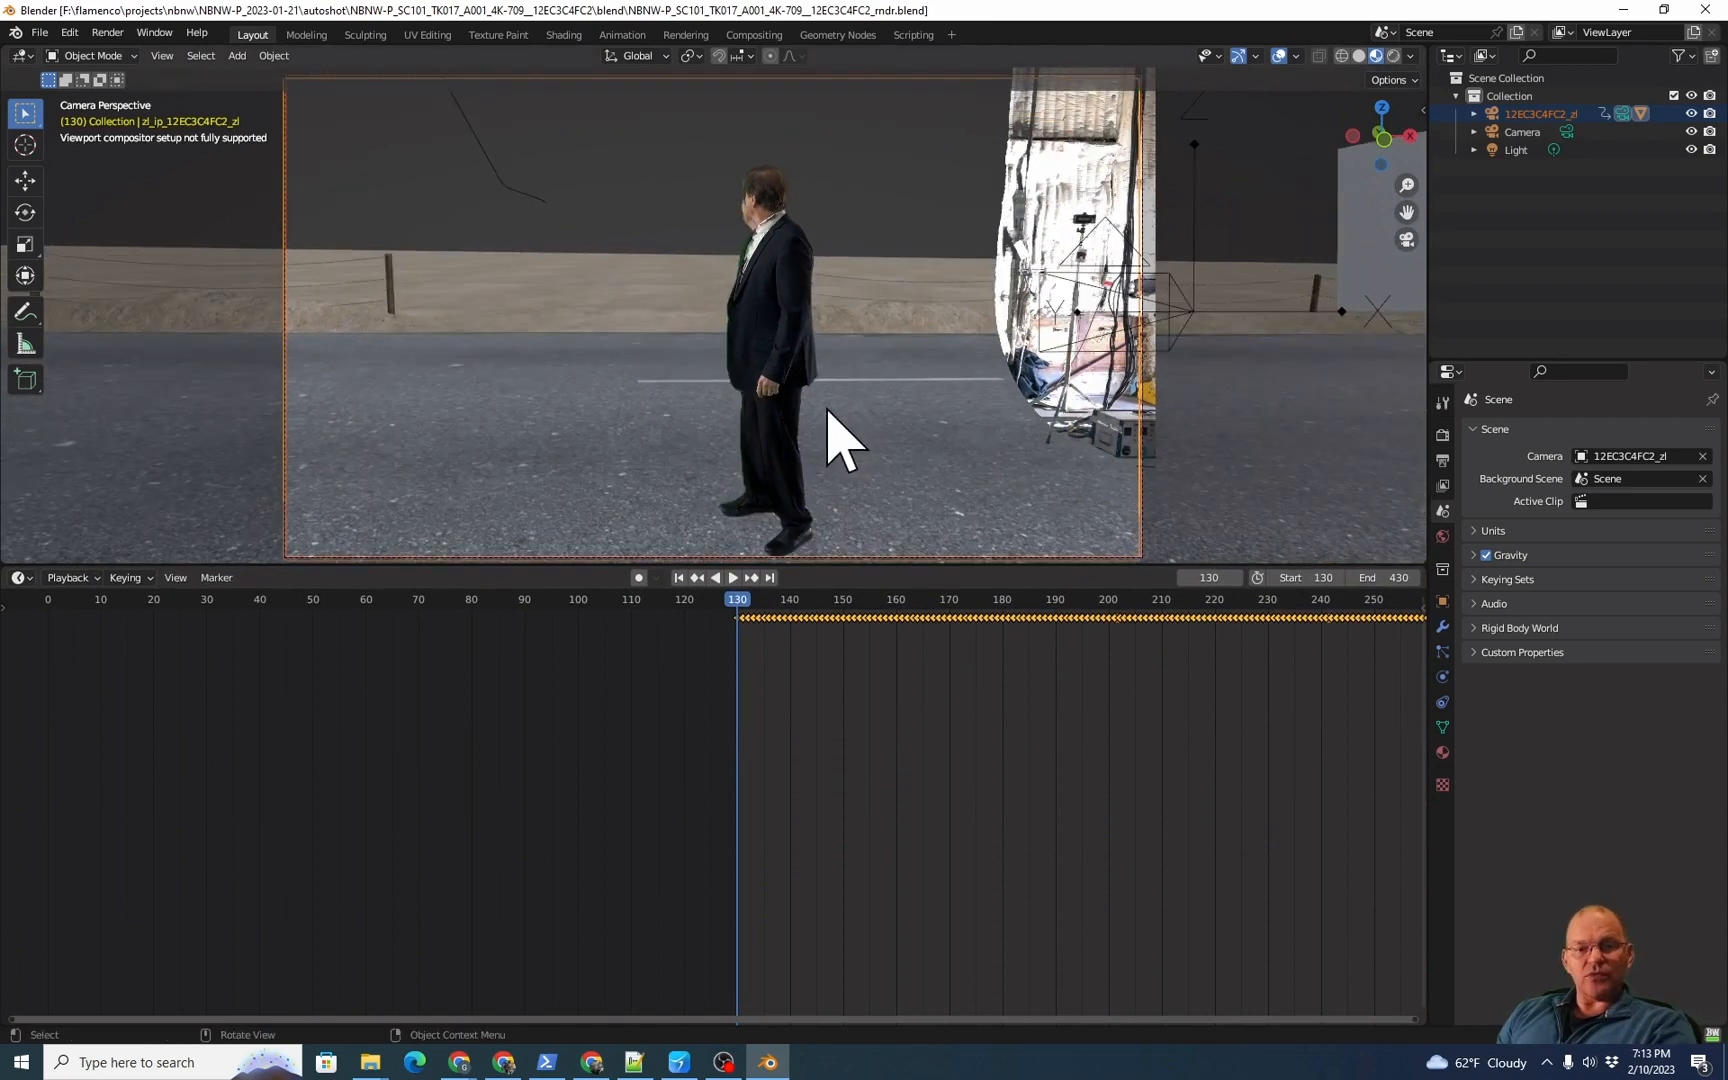
{"action": "scroll", "coordinate": [830, 410], "scroll_direction": "up", "scroll_amount": 1}
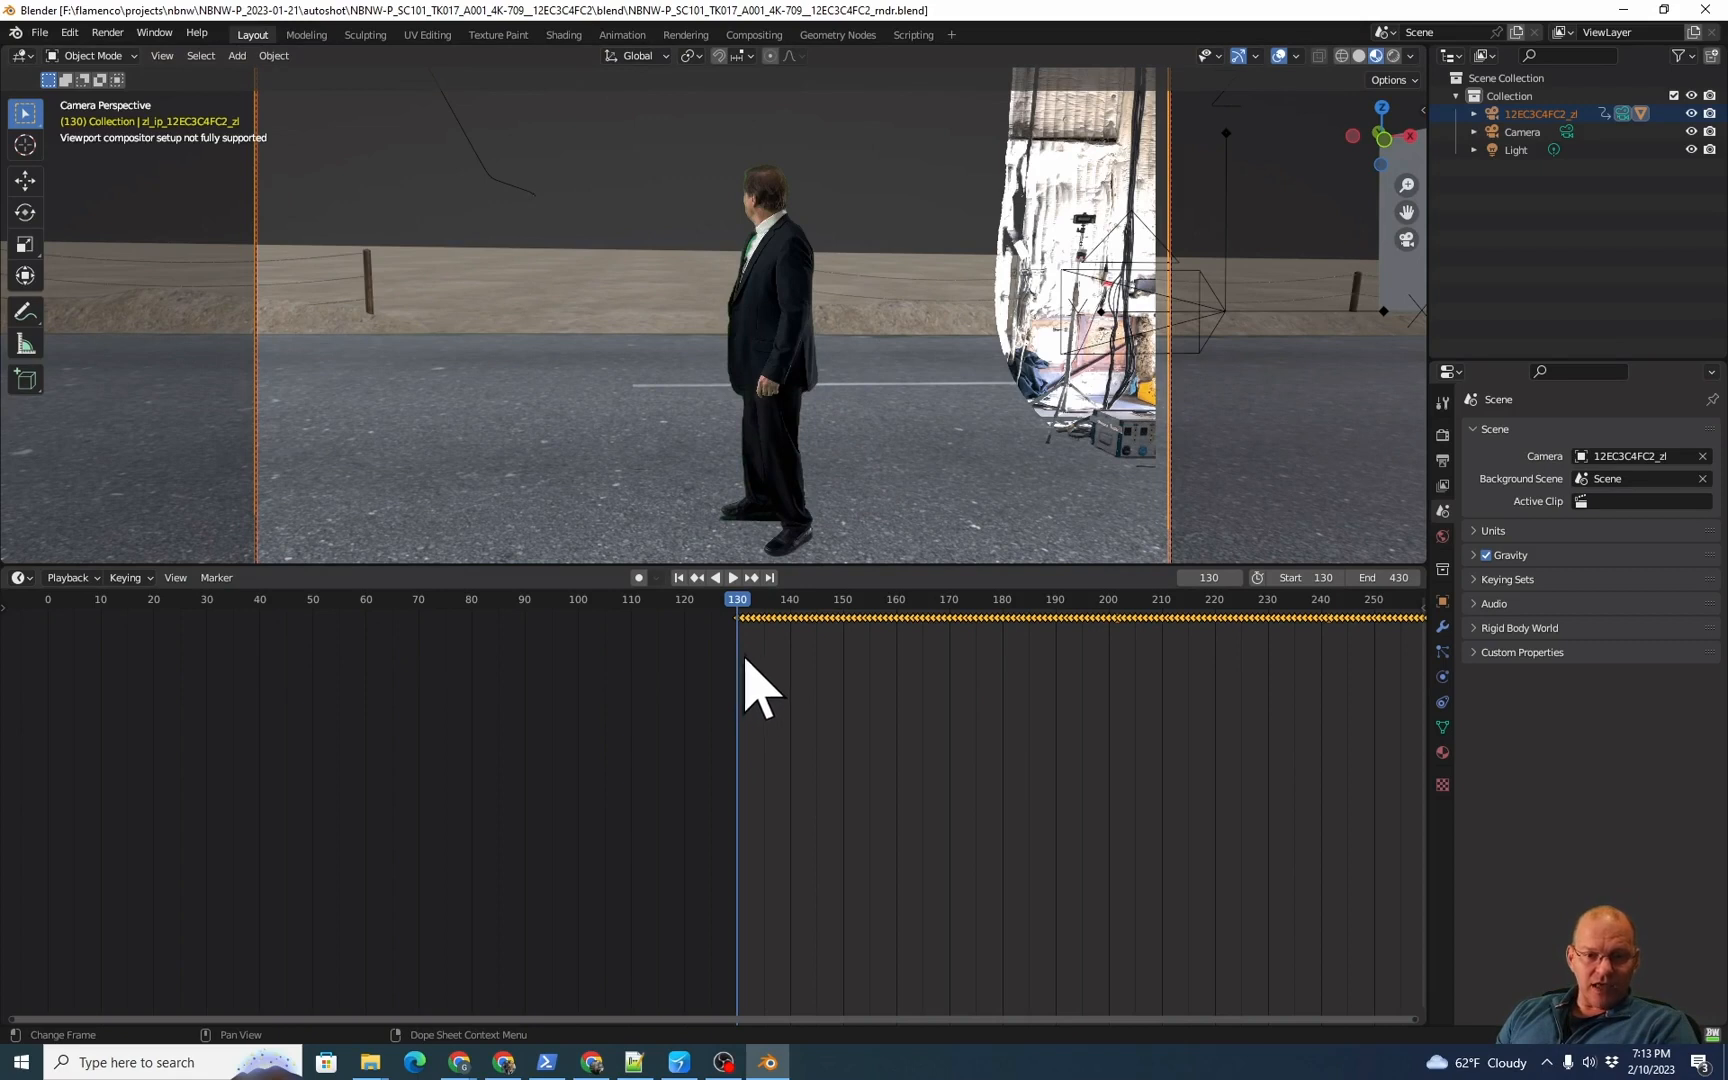
Review the shot by playing and scrubbing from frame 130 to frame 266, then save the render blend file
{"action": "key", "text": "space"}
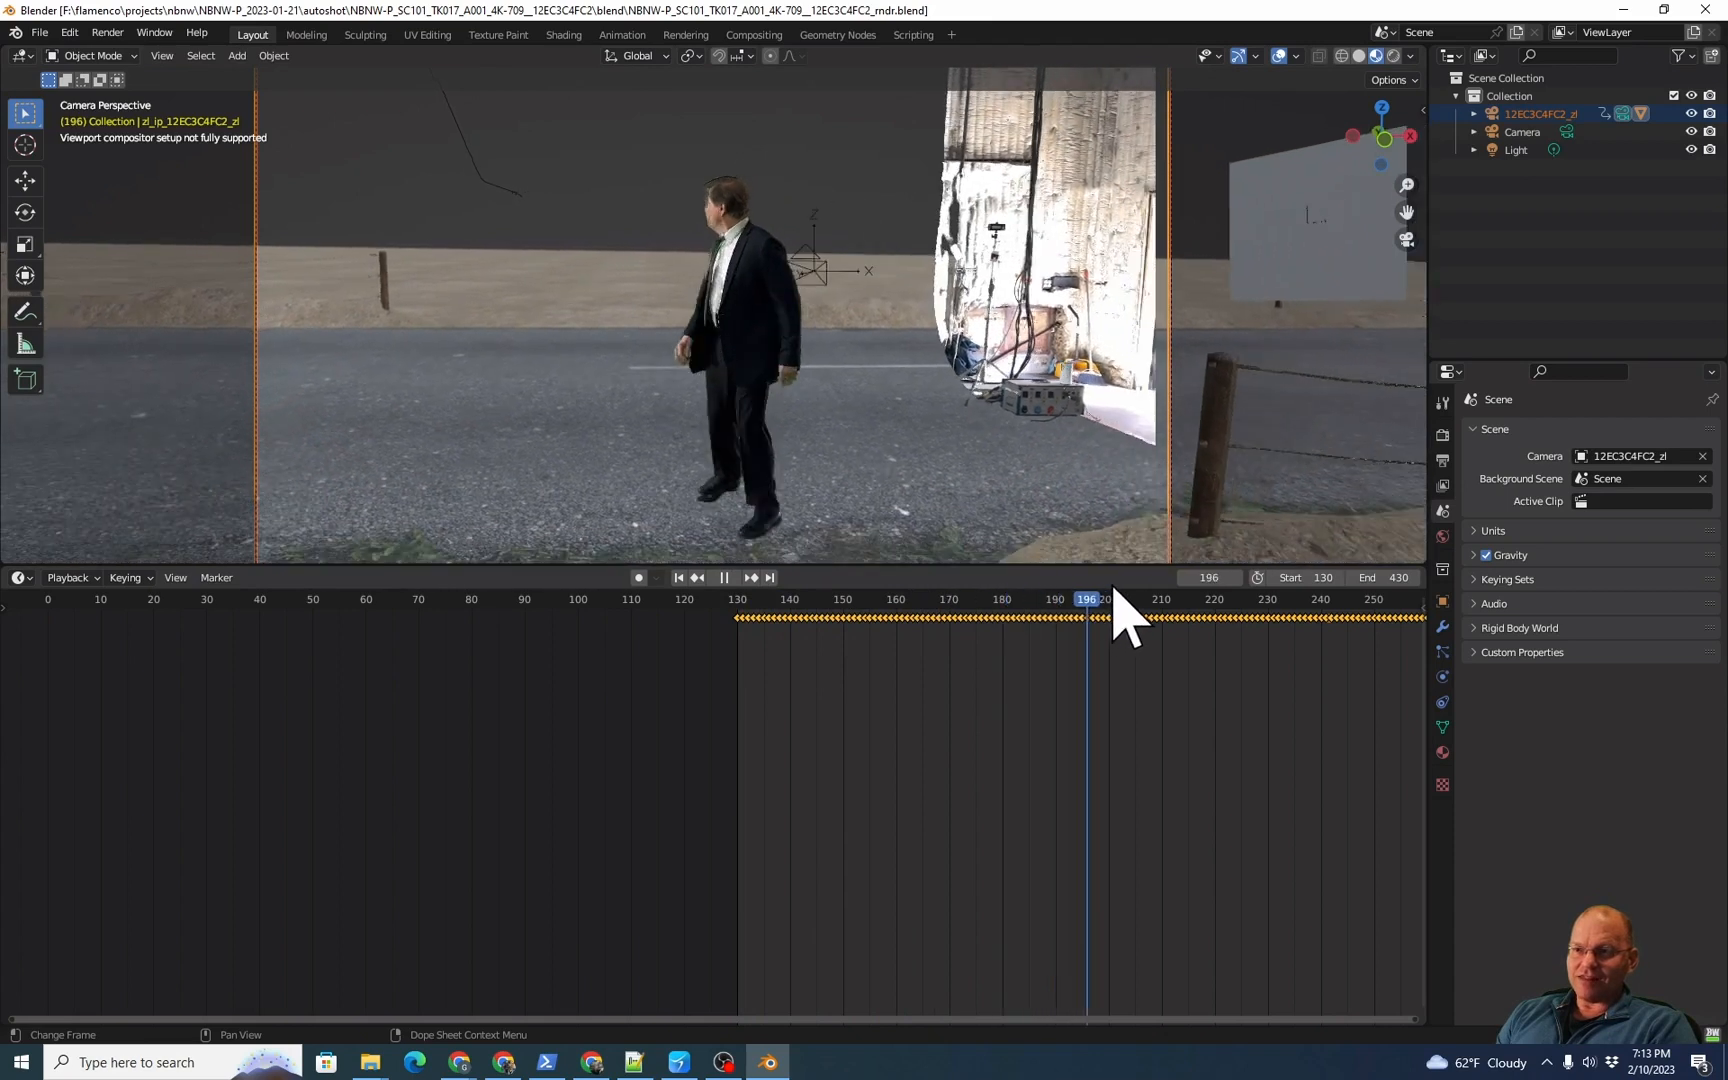
{"action": "key", "text": "space"}
{"action": "left_click_drag", "start_coordinate": [1130, 593], "coordinate": [1203, 606]}
{"action": "scroll", "coordinate": [905, 740], "scroll_direction": "down", "scroll_amount": 5}
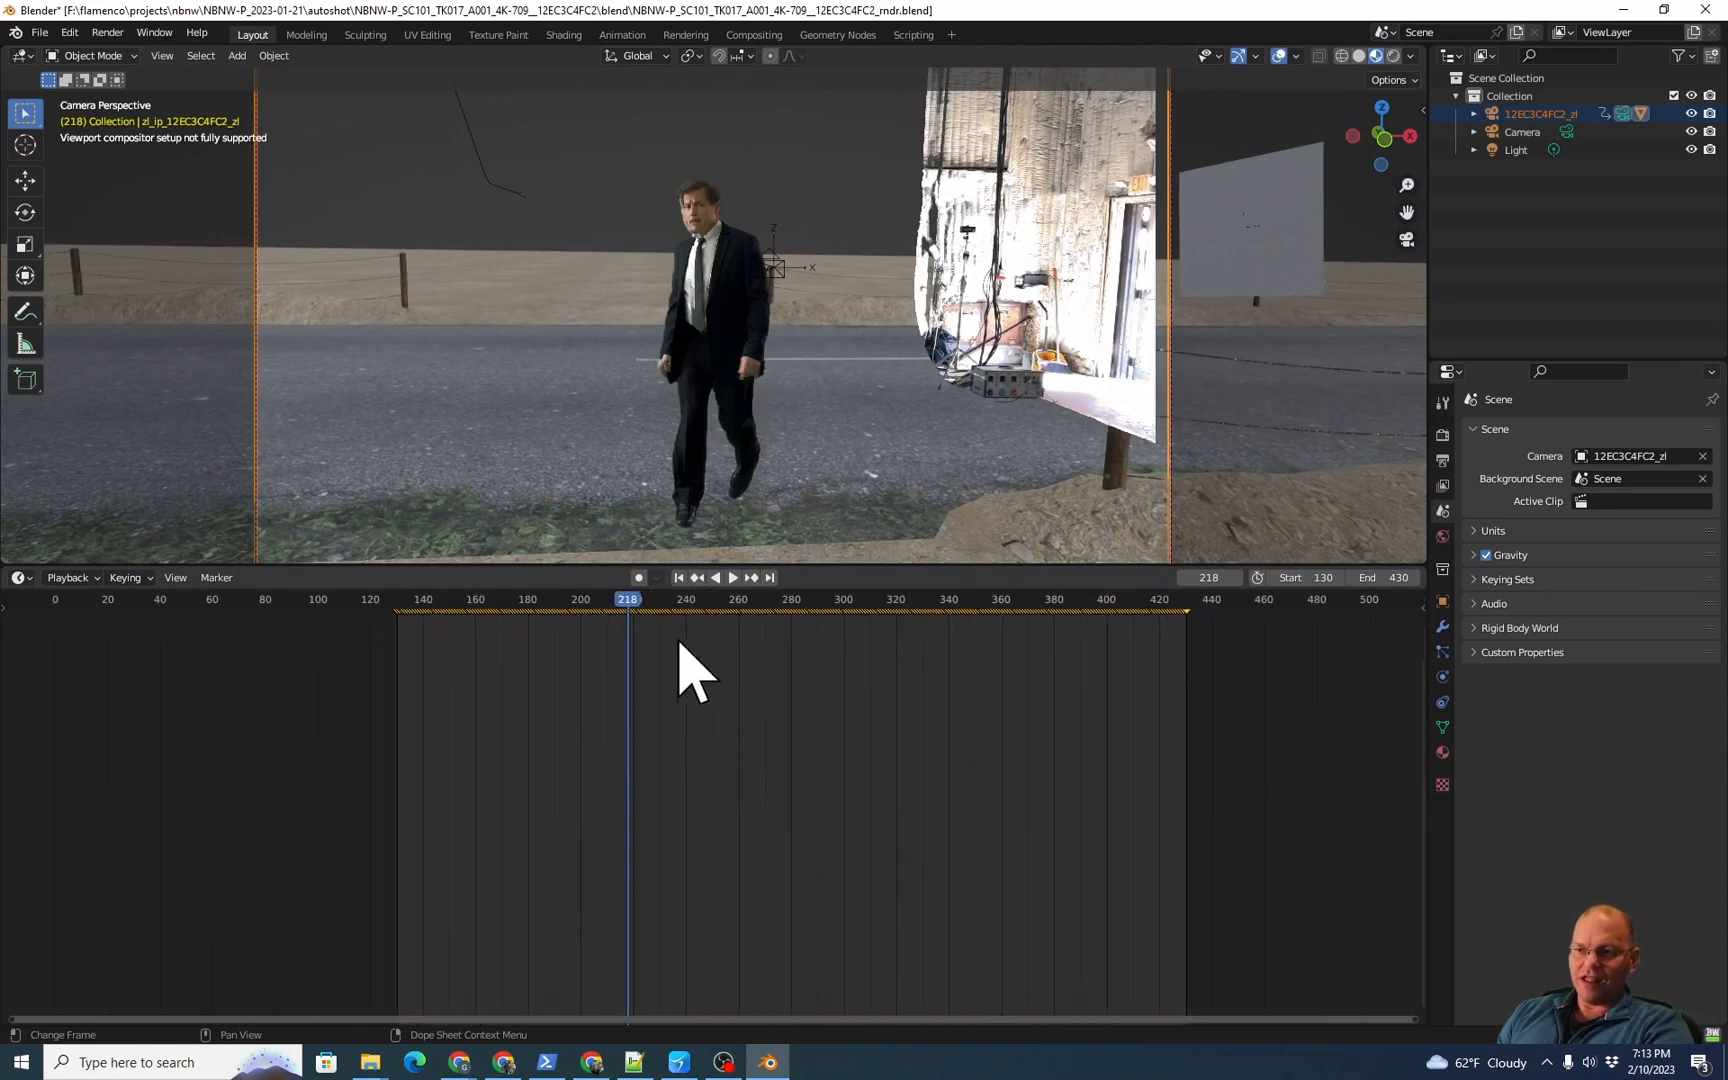
{"action": "key", "text": "space"}
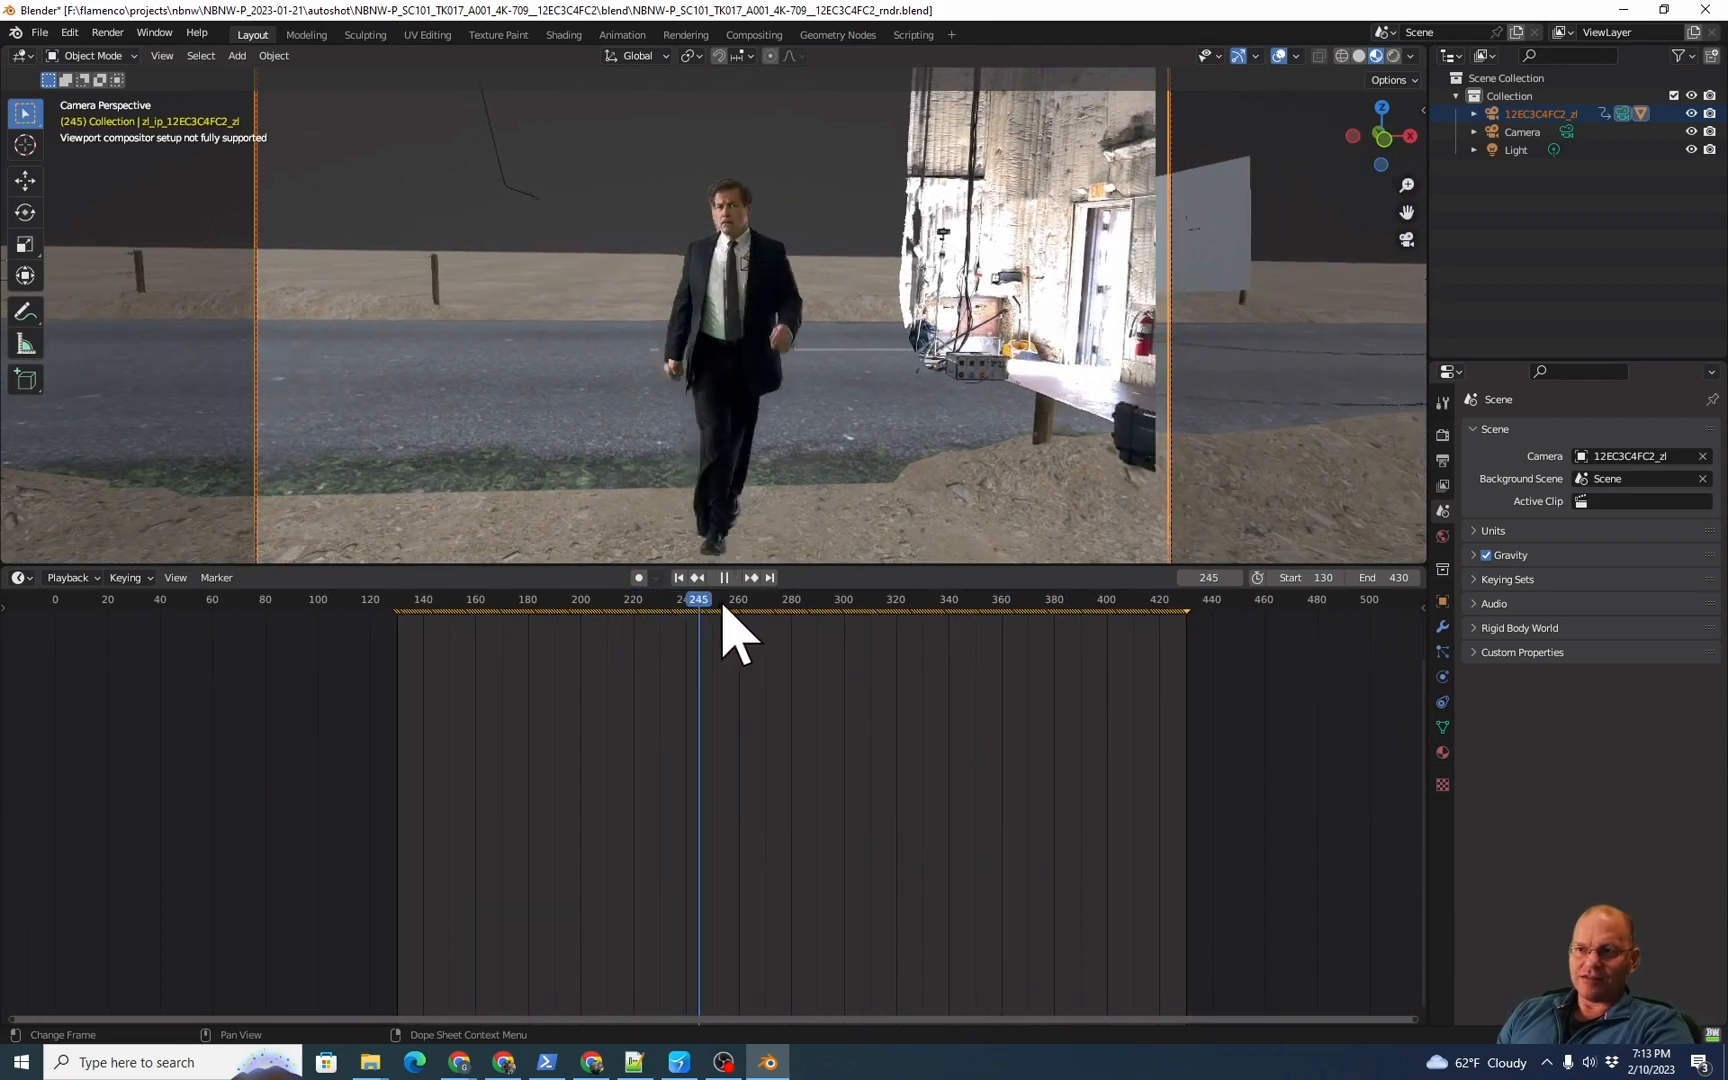
{"action": "key", "text": "space"}
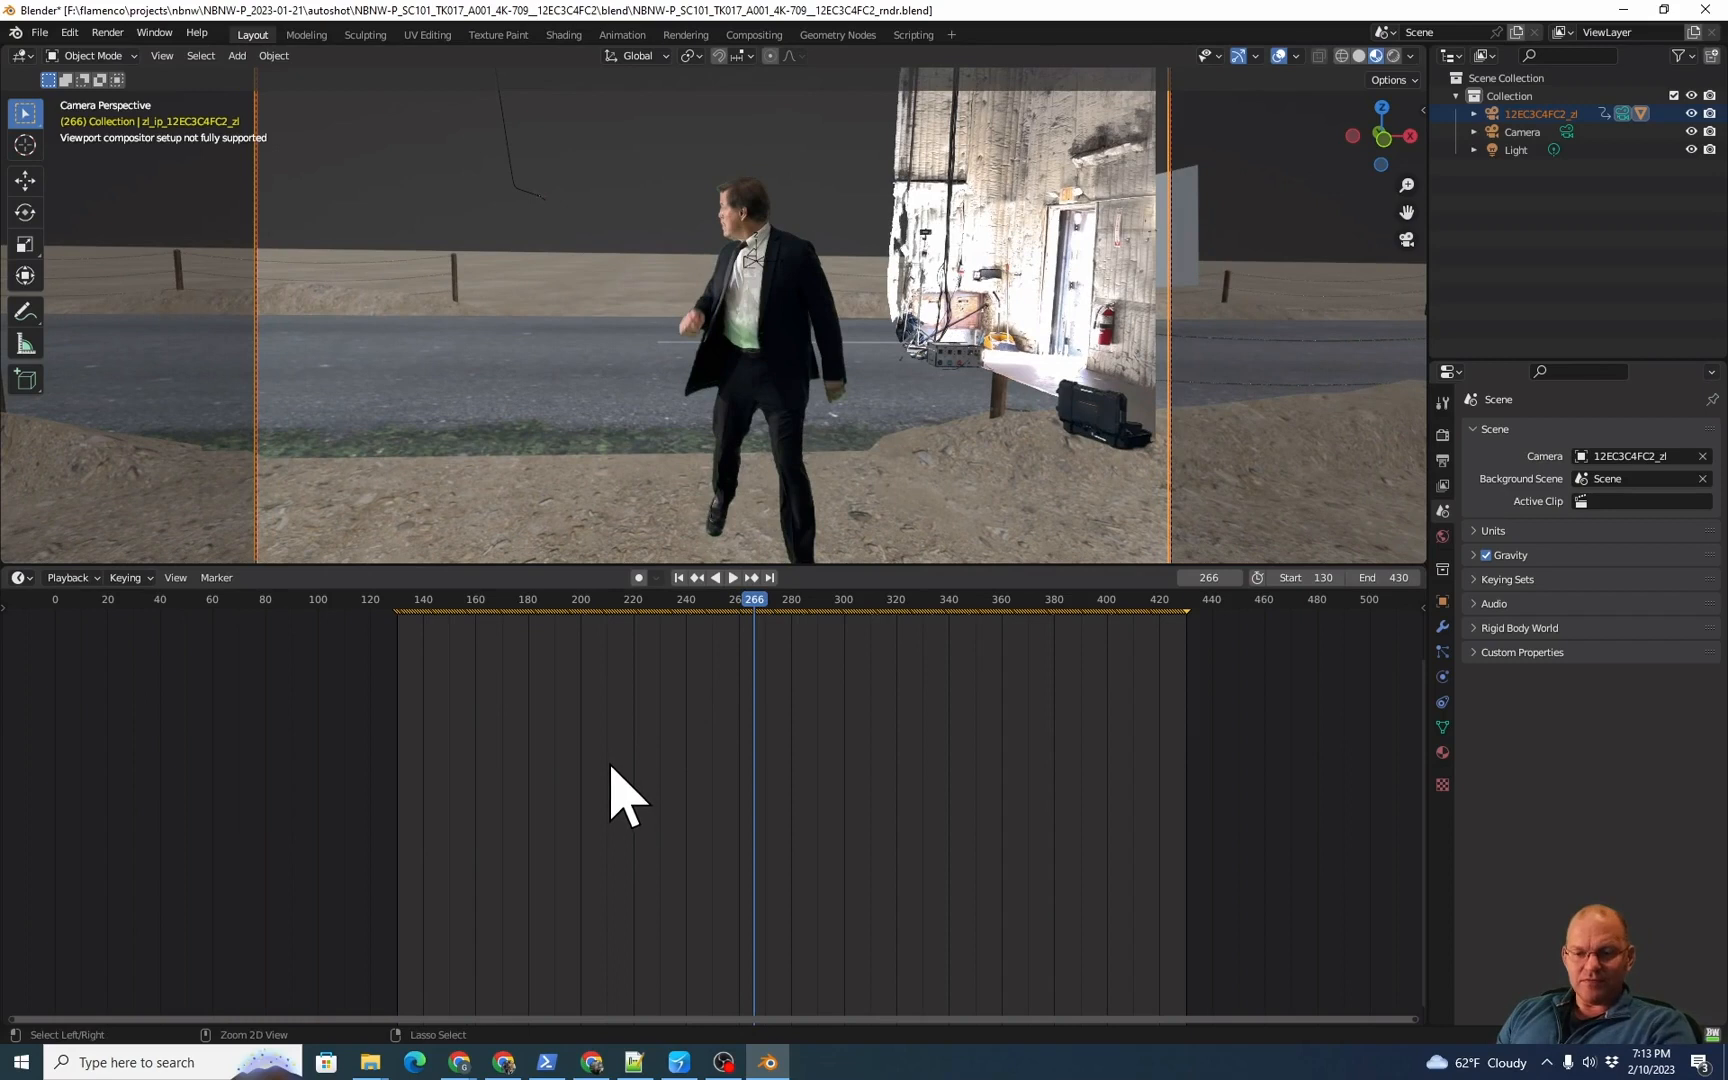
{"action": "key", "text": "ctrl+s"}
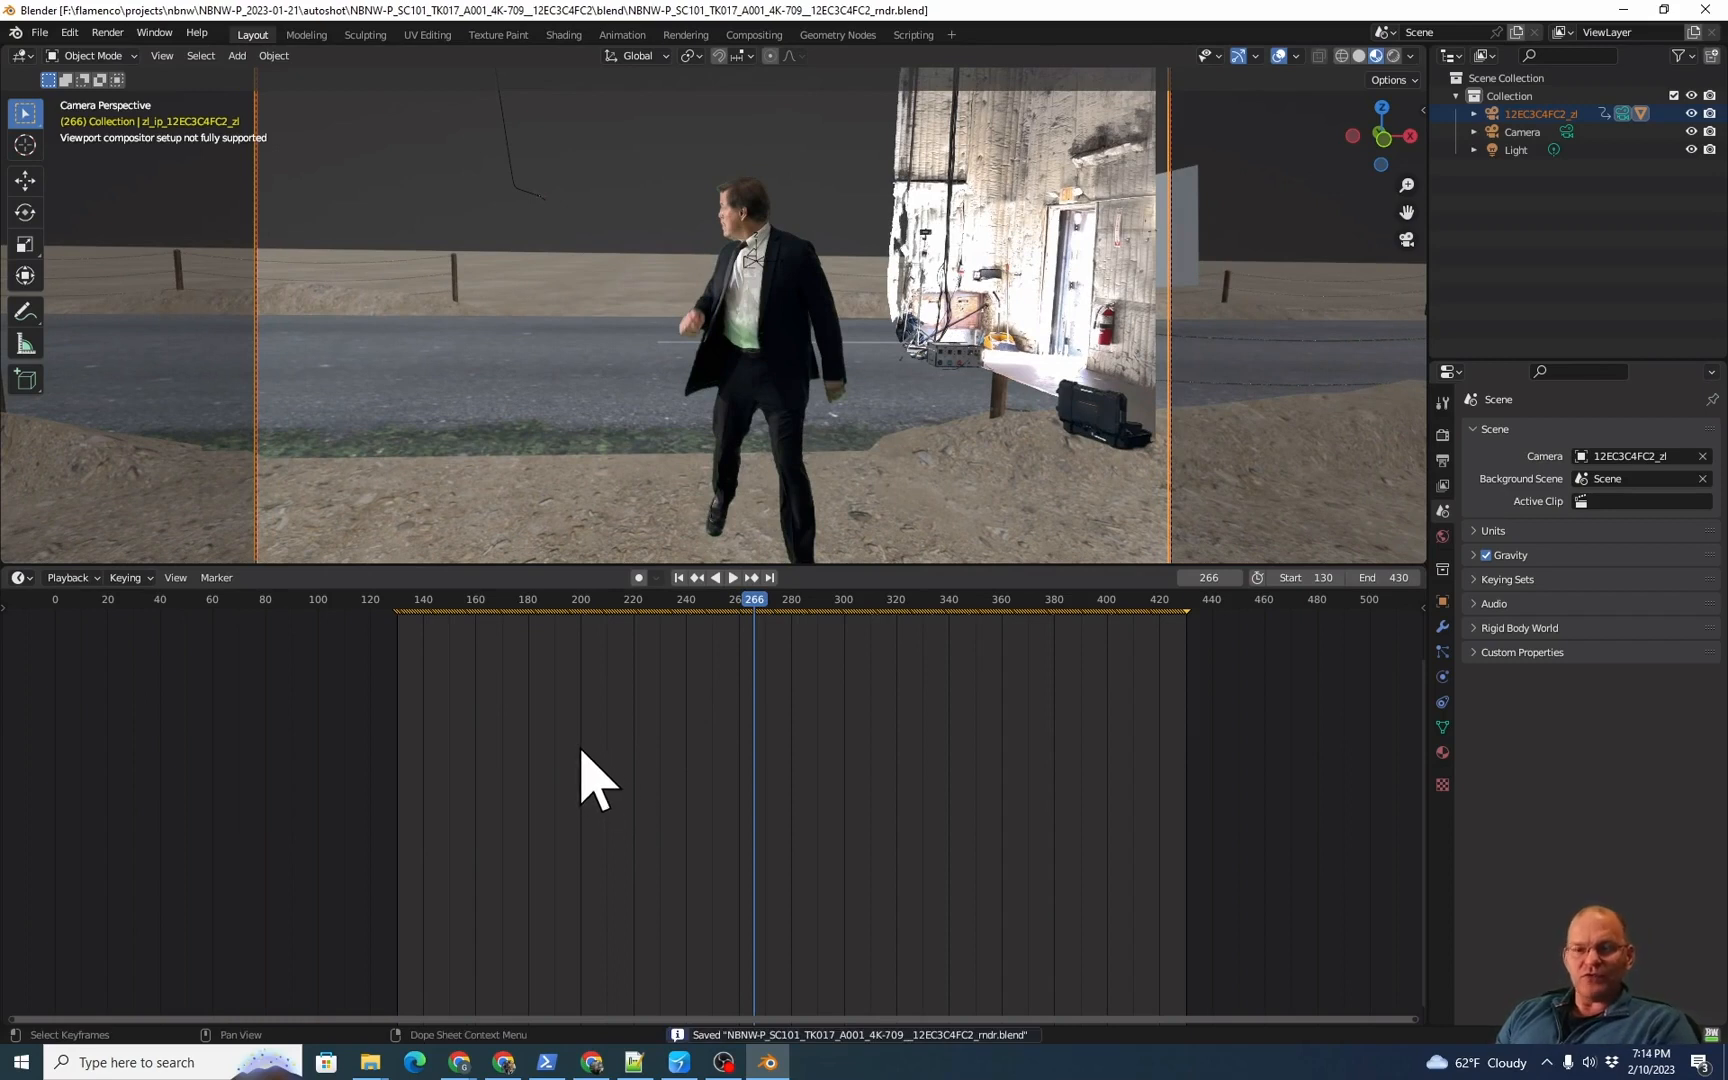